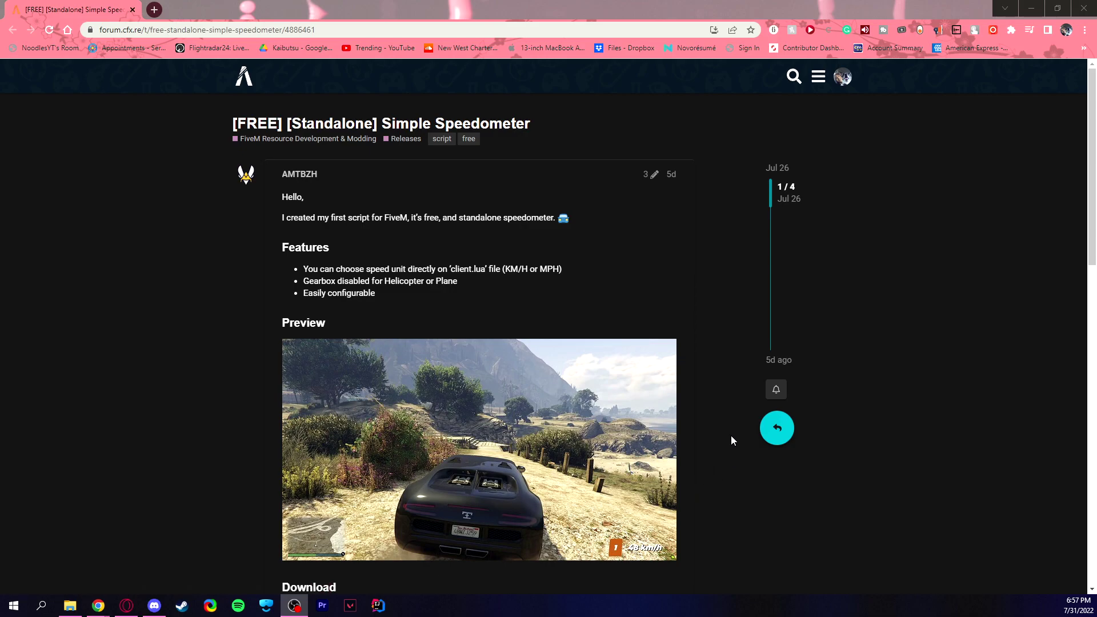
Download the amt_speedometer repository from GitHub as a ZIP and open the downloaded archive
{"action": "scroll", "coordinate": [730, 310], "scroll_direction": "down", "scroll_amount": 3}
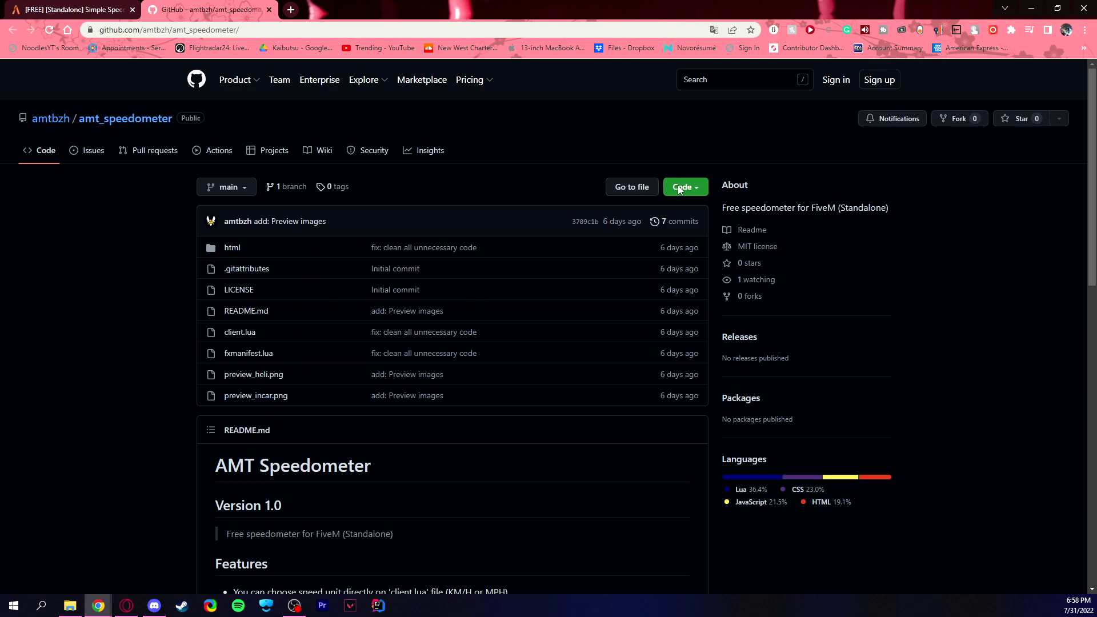
{"action": "left_click", "coordinate": [699, 195]}
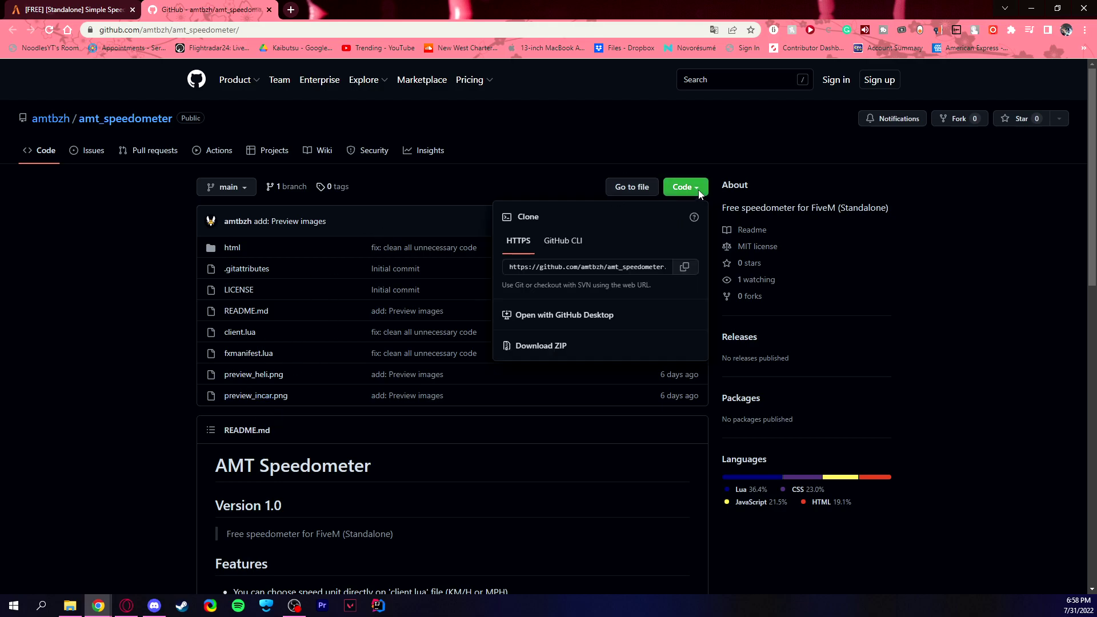
{"action": "left_click", "coordinate": [537, 349]}
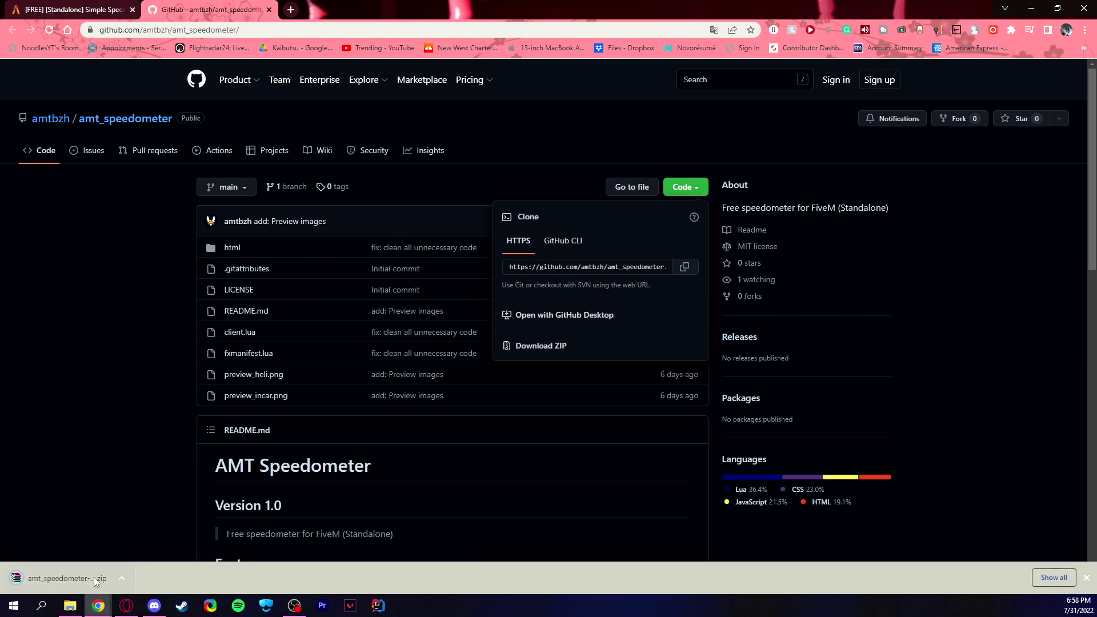
{"action": "left_click", "coordinate": [67, 577]}
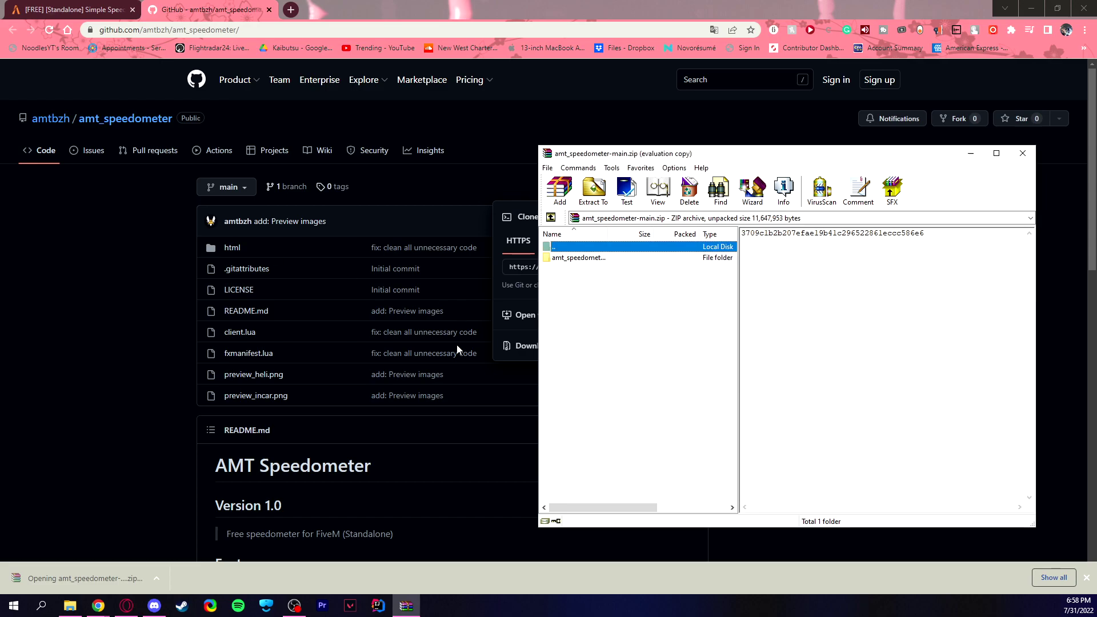
Extract the amt_speedometer-main folder from the archive into the server's resources folder
{"action": "left_click", "coordinate": [596, 258]}
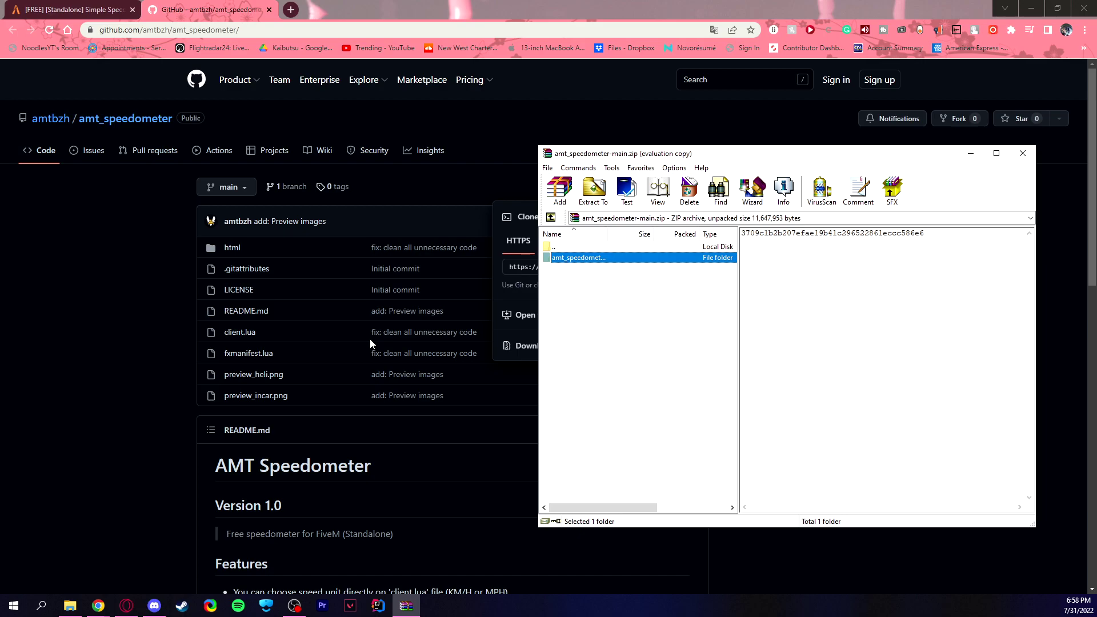
{"action": "left_click", "coordinate": [70, 605]}
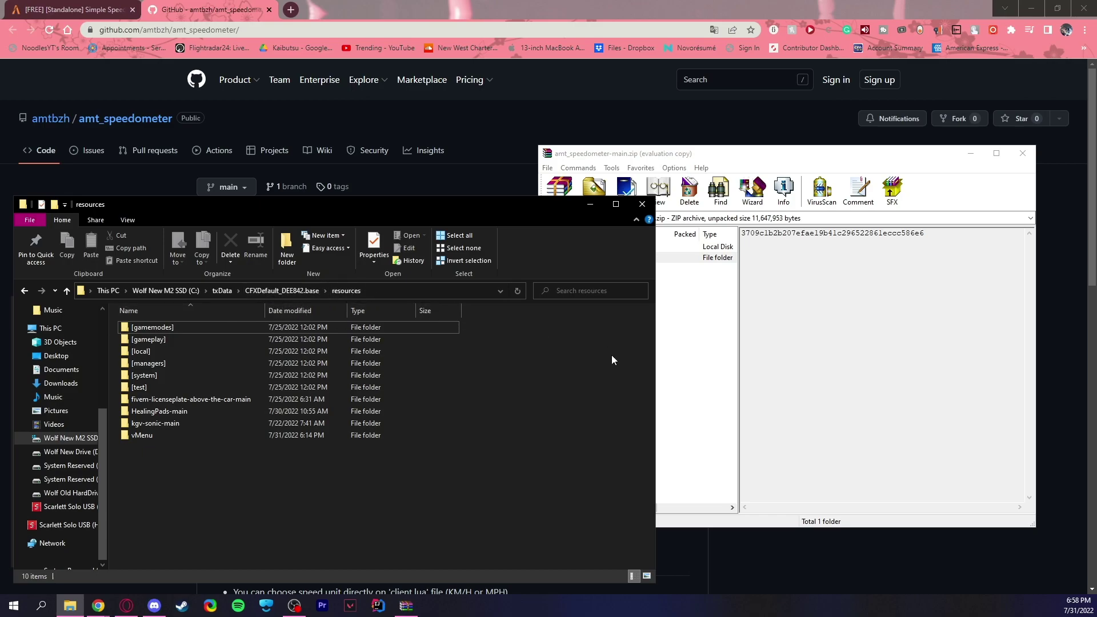
{"action": "left_click", "coordinate": [703, 352]}
{"action": "left_click_drag", "start_coordinate": [581, 262], "coordinate": [232, 478]}
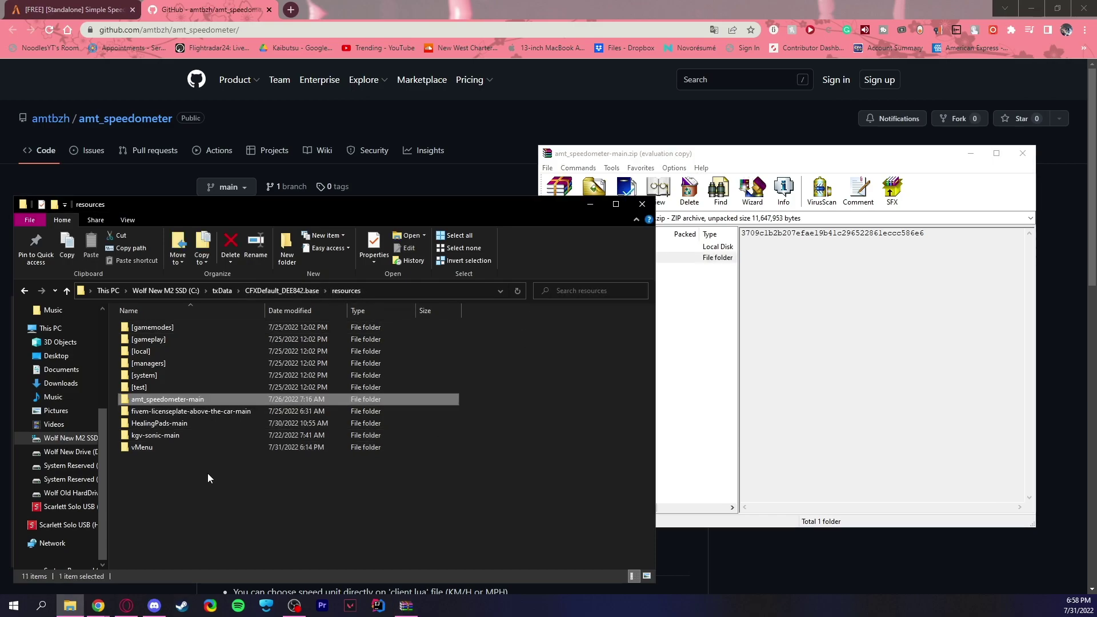
Copy the name of the amt_speedometer-main folder without changing it
{"action": "right_click", "coordinate": [169, 400]}
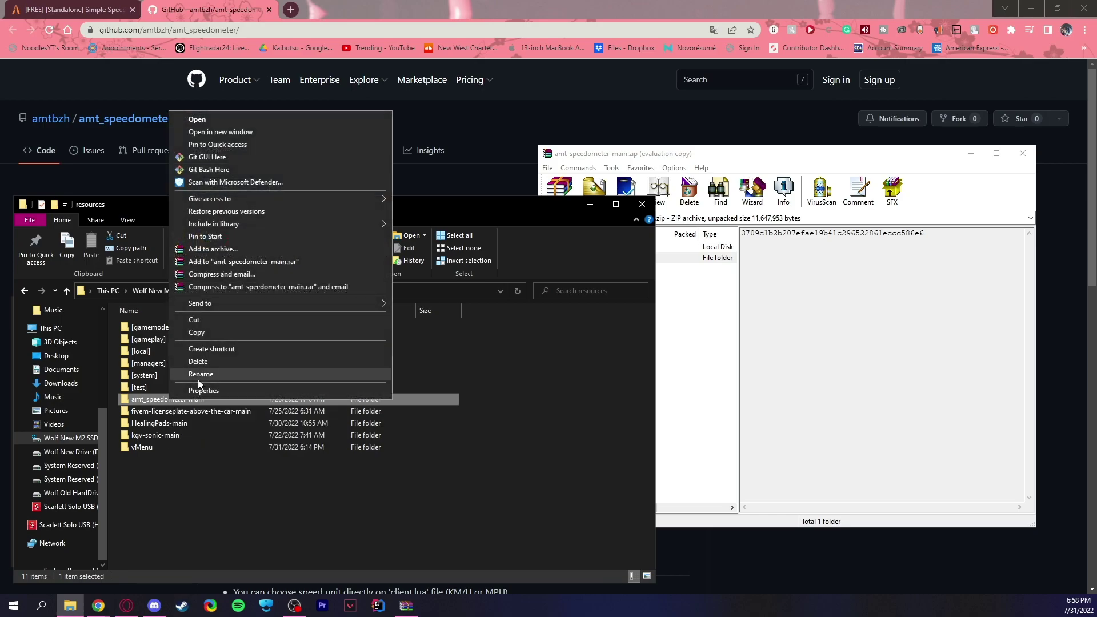
{"action": "left_click", "coordinate": [199, 377]}
{"action": "key", "text": "ctrl+c"}
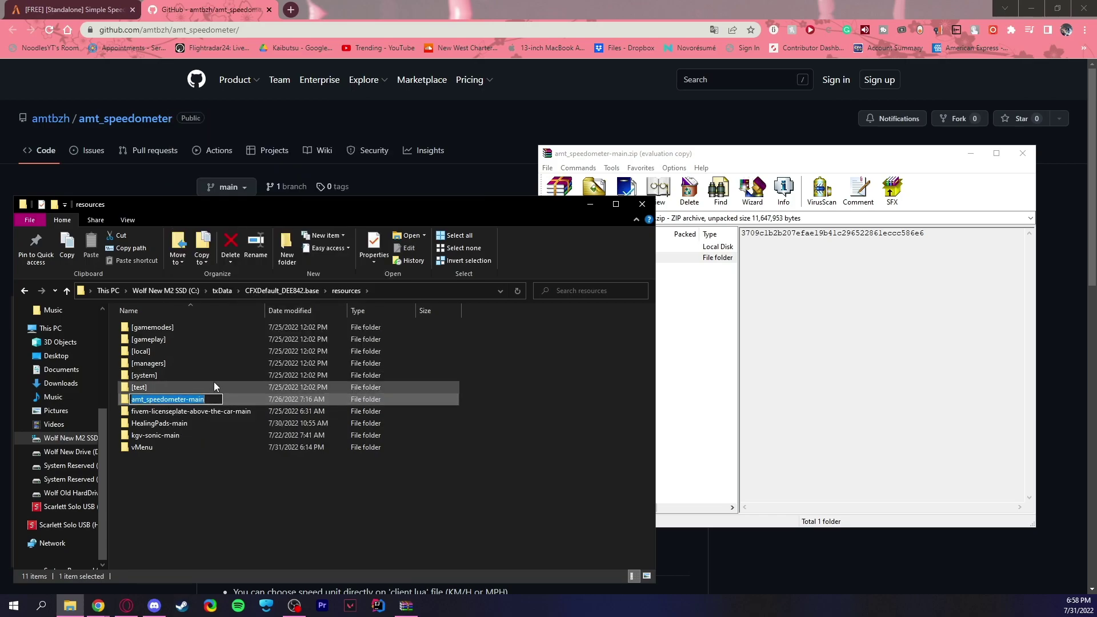
{"action": "left_click", "coordinate": [235, 494]}
Open server.cfg from the CFXDefault_DEE842.base folder for editing in Notepad++
{"action": "left_click", "coordinate": [281, 290]}
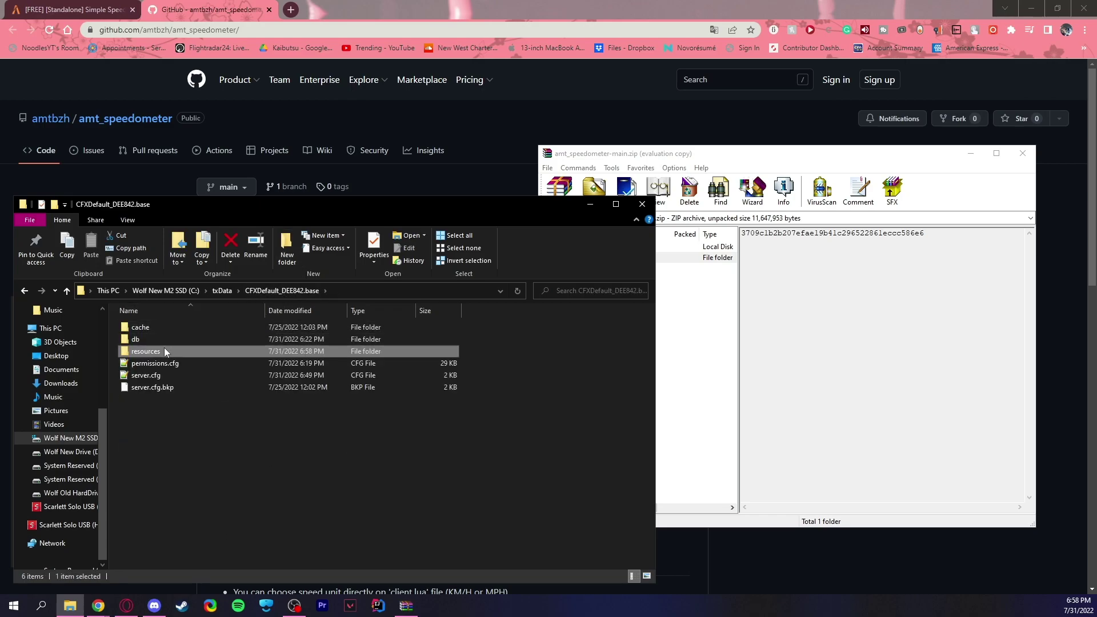
{"action": "left_click", "coordinate": [153, 375]}
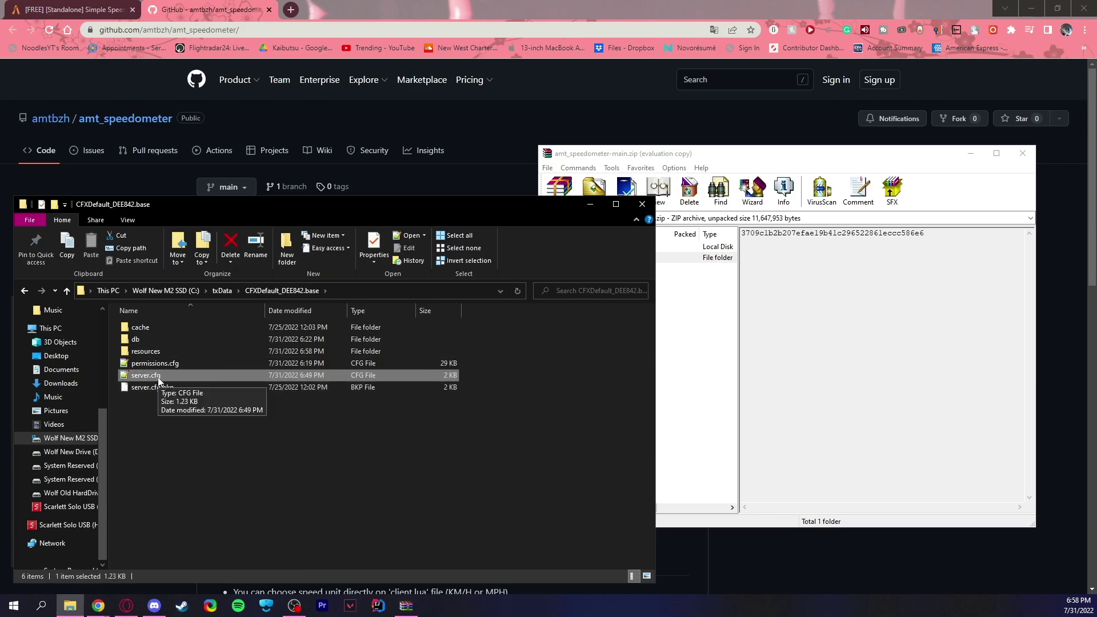
{"action": "right_click", "coordinate": [158, 377]}
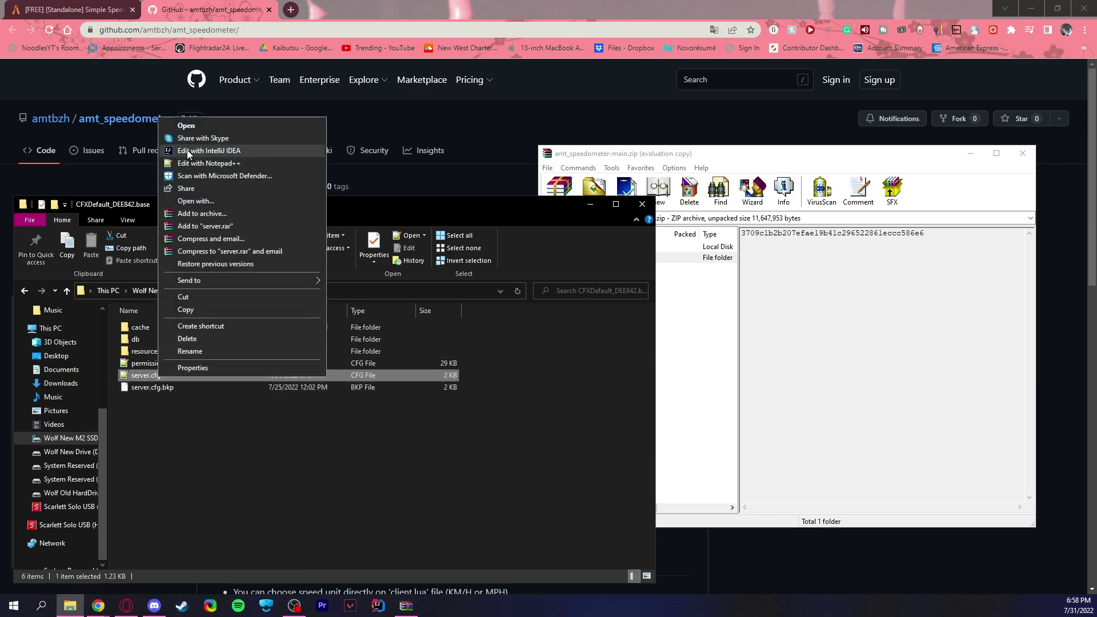
{"action": "left_click", "coordinate": [203, 164]}
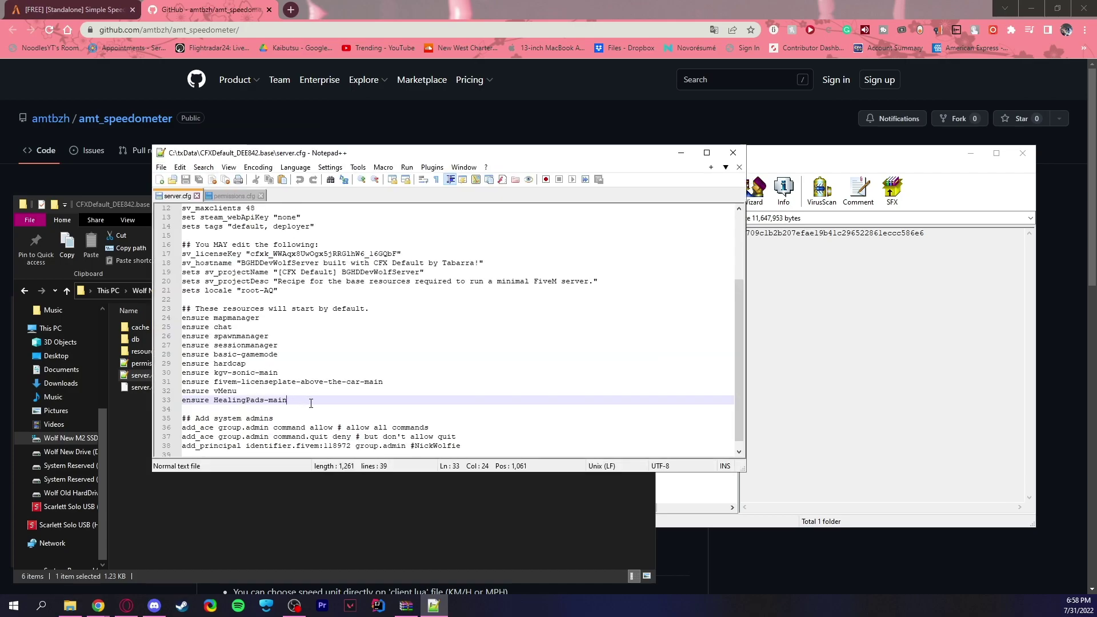
Add the line "ensure amt_speedometer-main" below the HealingPads-main entry in server.cfg, save the file and close the editor
{"action": "key", "text": "Return"}
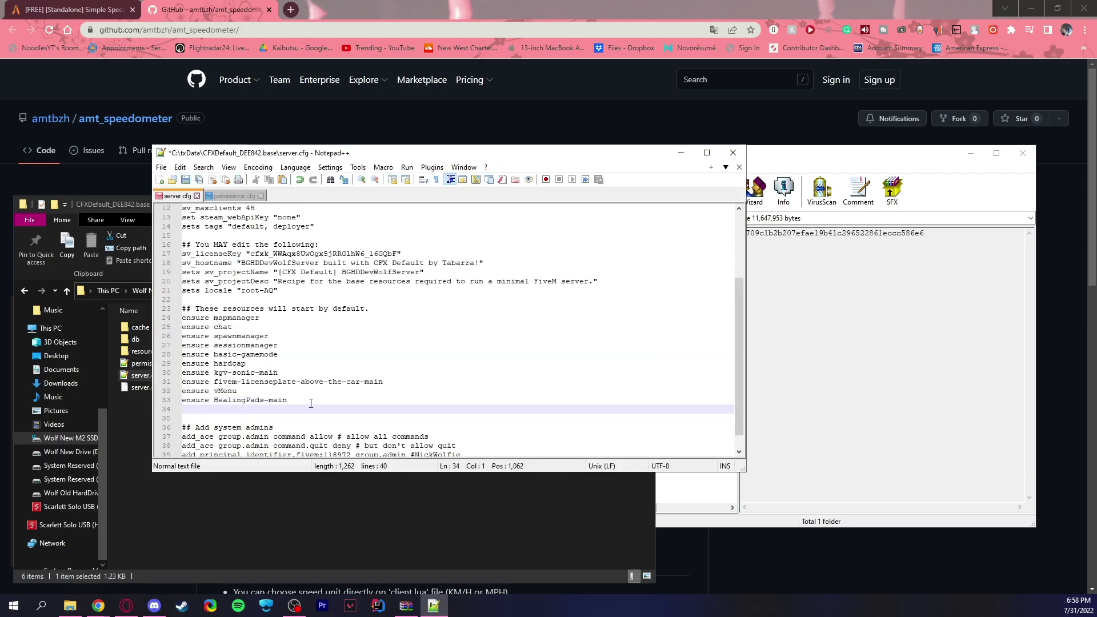
{"action": "type", "text": "ensure"}
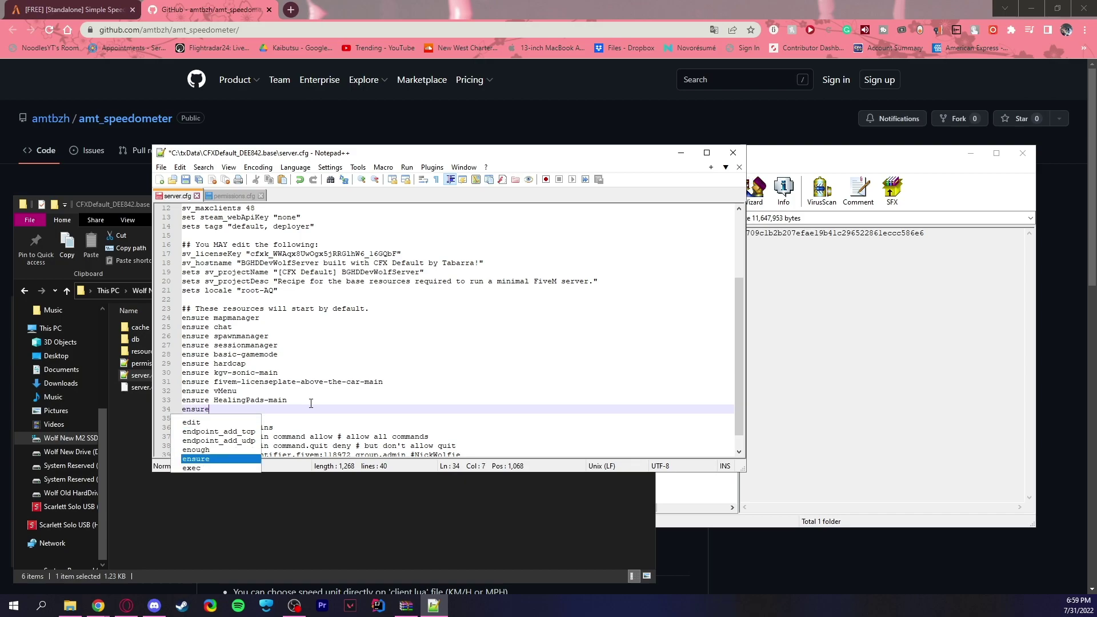
{"action": "key", "text": "ctrl+v"}
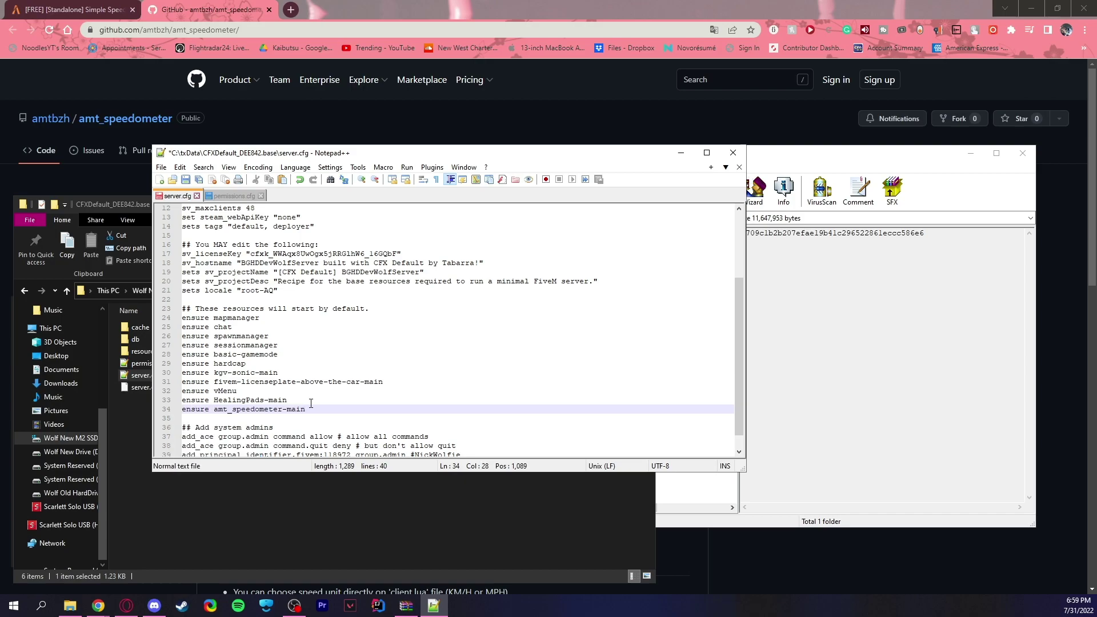
{"action": "left_click", "coordinate": [187, 180]}
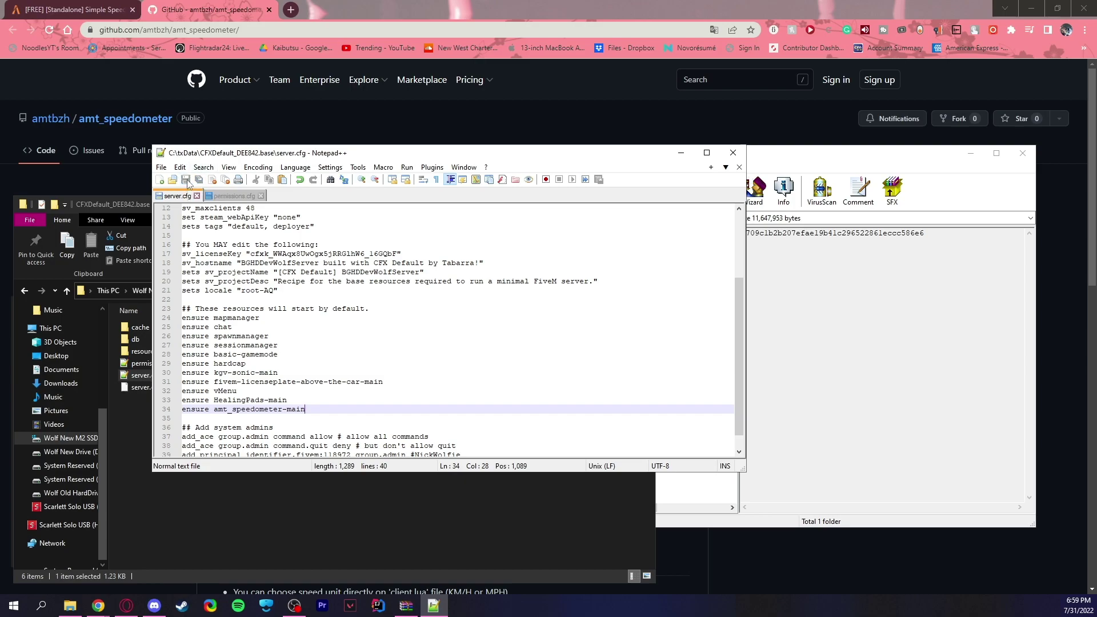
{"action": "left_click", "coordinate": [733, 153]}
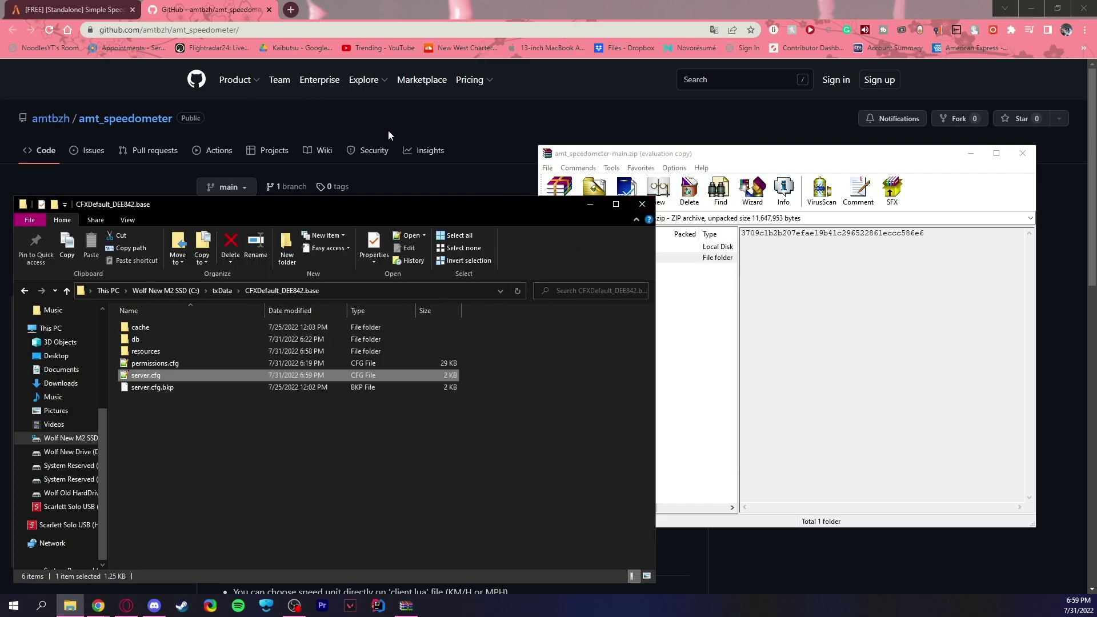
Review the speed unit feature described in the Simple Speedometer forum post
{"action": "left_click", "coordinate": [93, 7]}
{"action": "scroll", "coordinate": [386, 249], "scroll_direction": "up", "scroll_amount": 3}
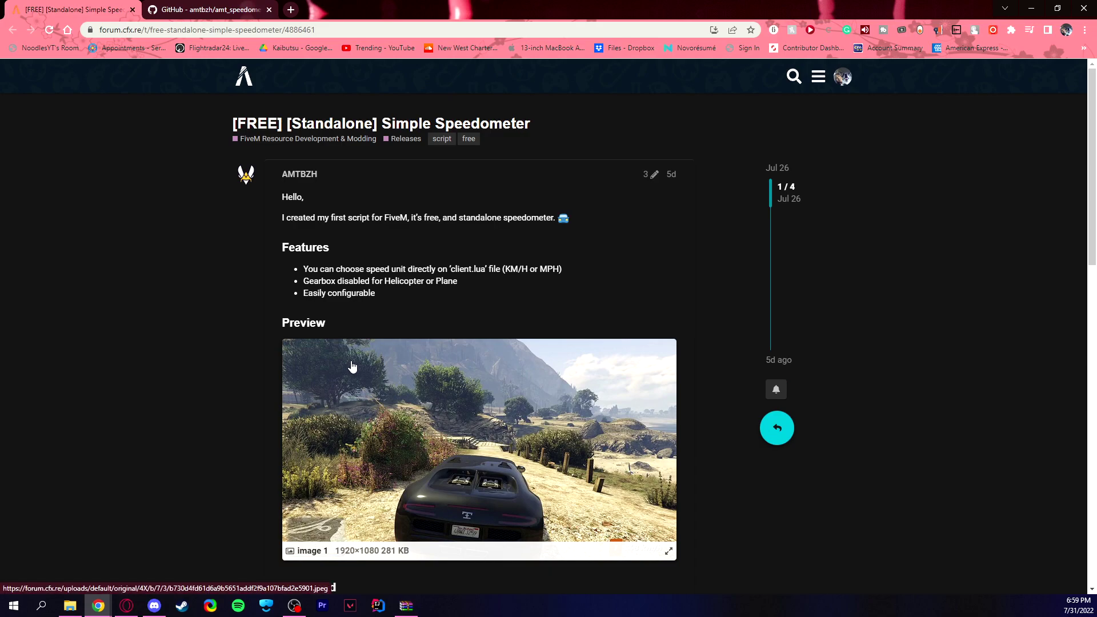
{"action": "left_click_drag", "start_coordinate": [308, 268], "coordinate": [526, 265]}
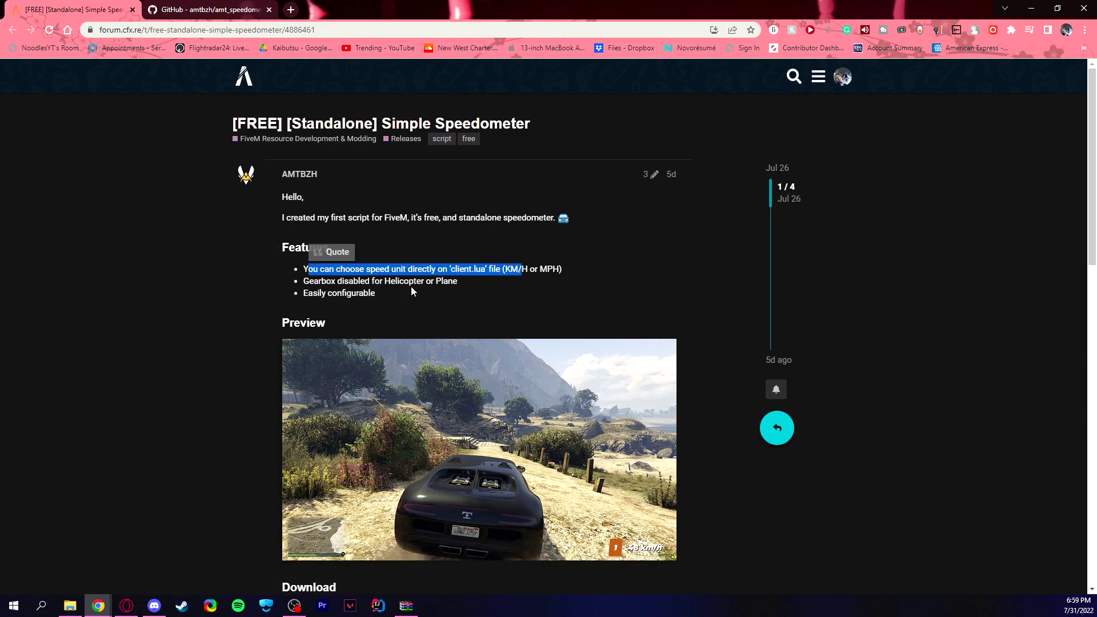
{"action": "left_click", "coordinate": [581, 269]}
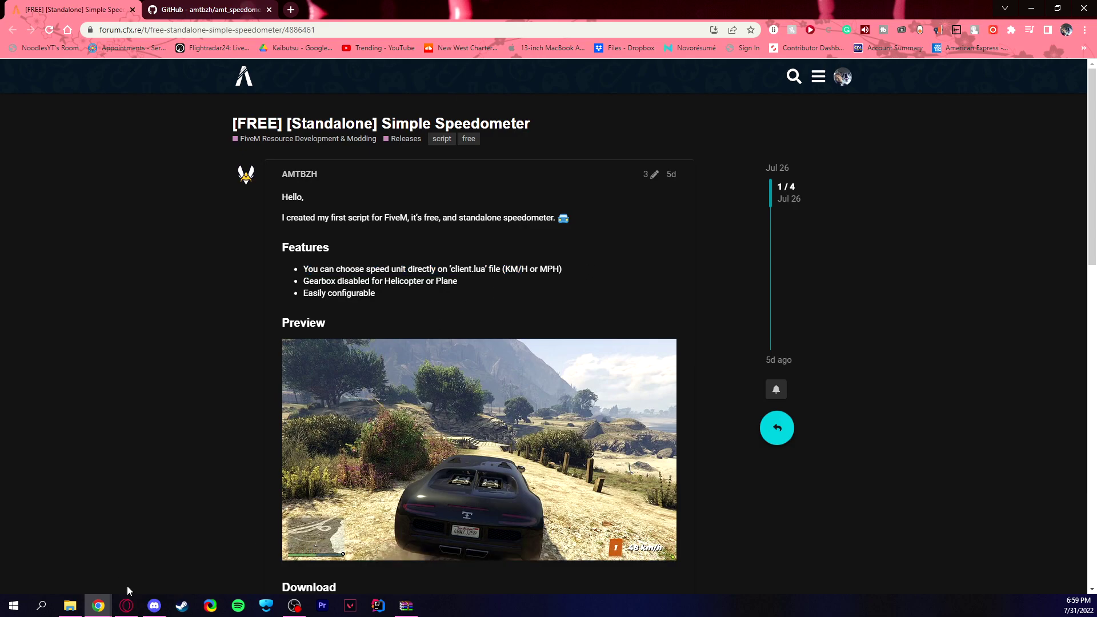
Open client.lua from the amt_speedometer-main folder inside resources in Notepad++
{"action": "left_click", "coordinate": [73, 609]}
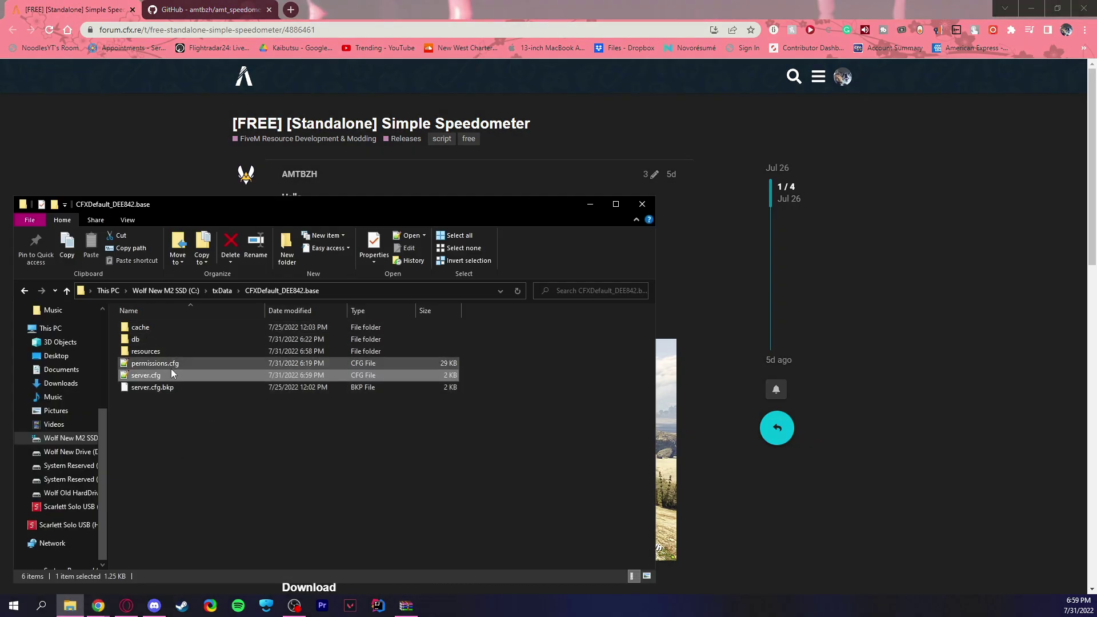
{"action": "double_click", "coordinate": [155, 351]}
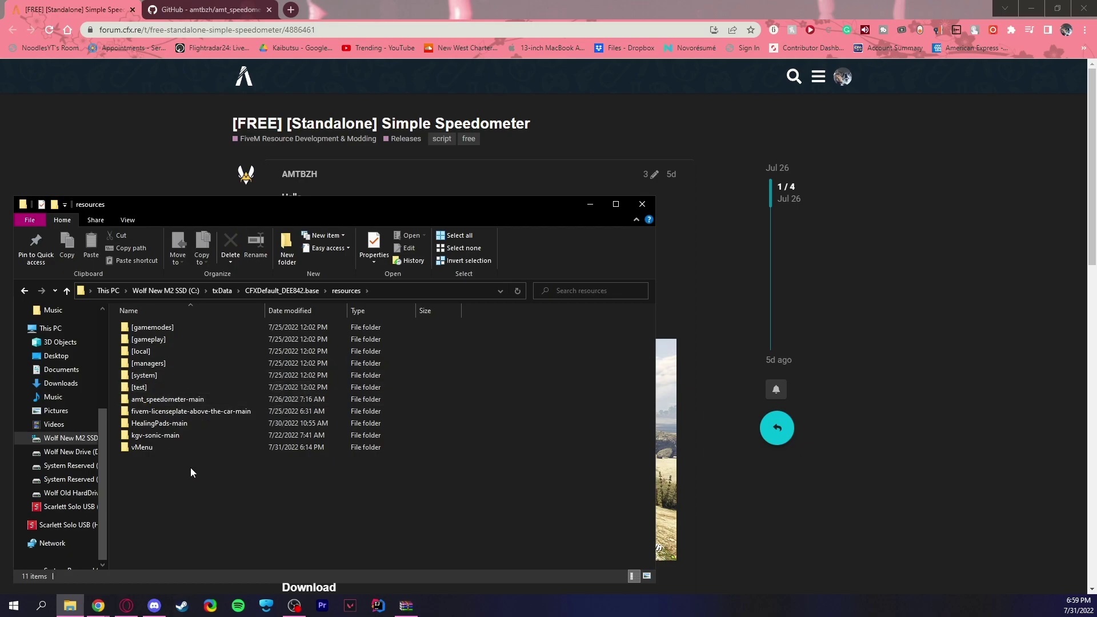
{"action": "double_click", "coordinate": [201, 399]}
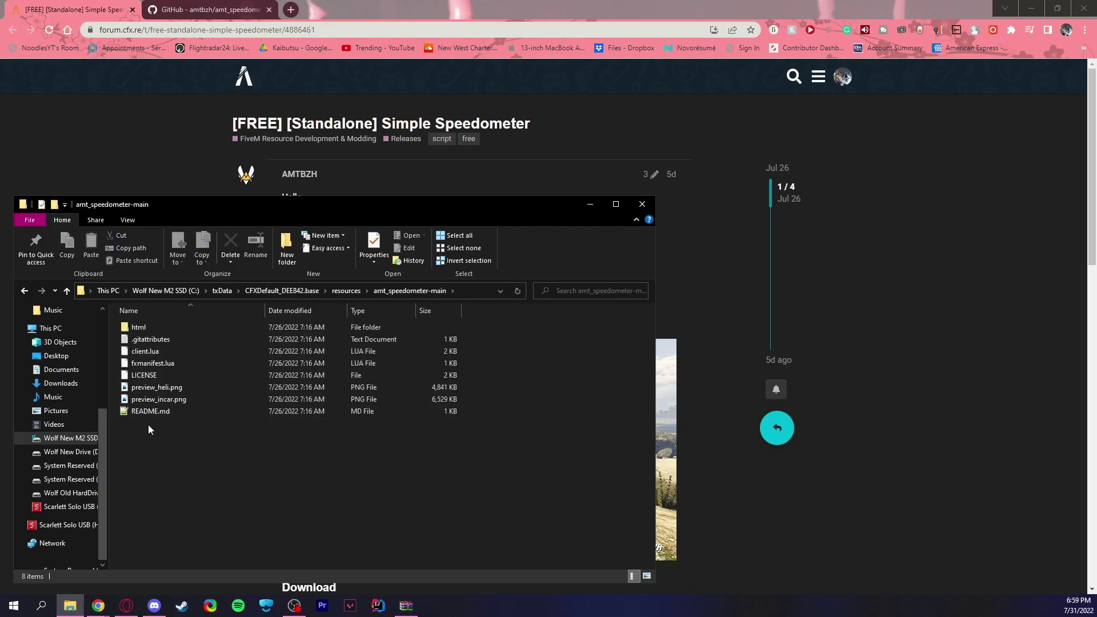
{"action": "right_click", "coordinate": [166, 350]}
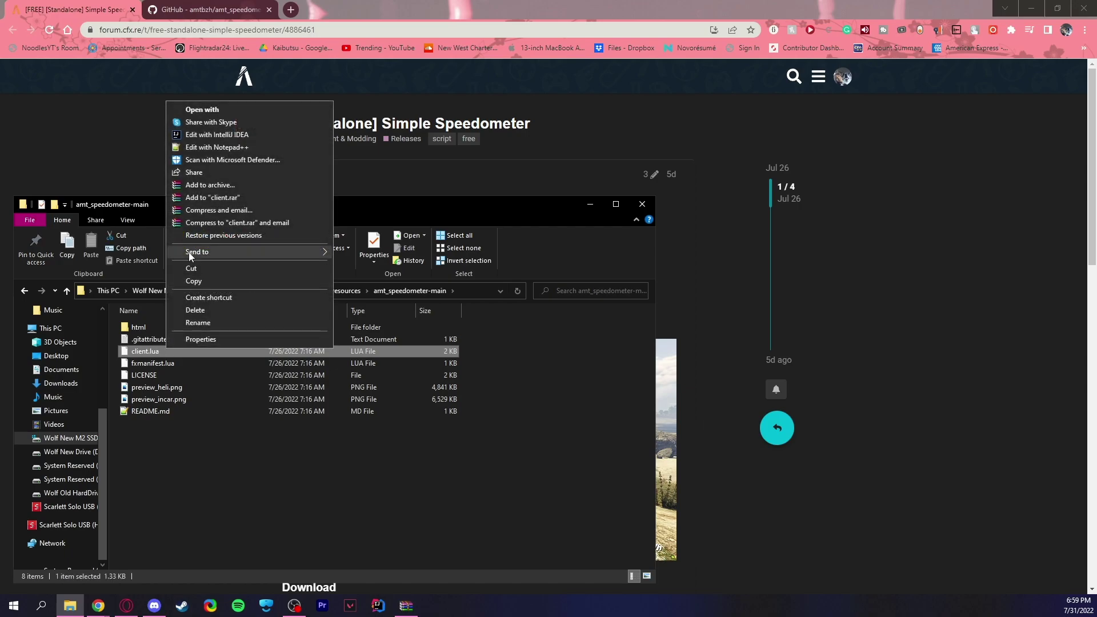
{"action": "left_click", "coordinate": [217, 148]}
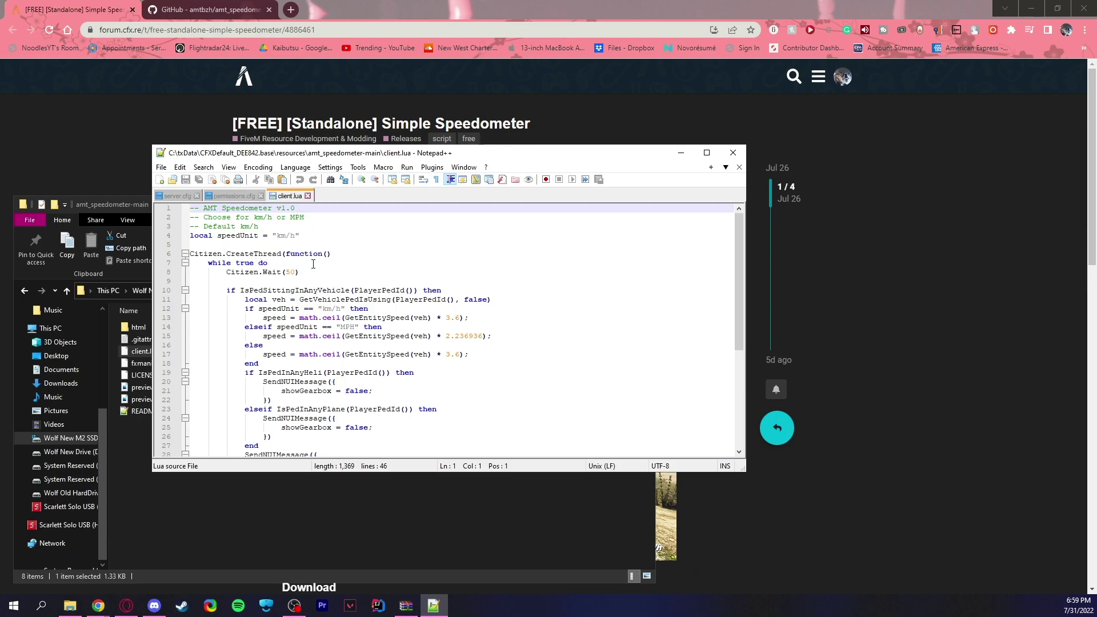
Examine the speedUnit setting and the rest of the client.lua script, close it and return to the resources folder
{"action": "left_click", "coordinate": [290, 236]}
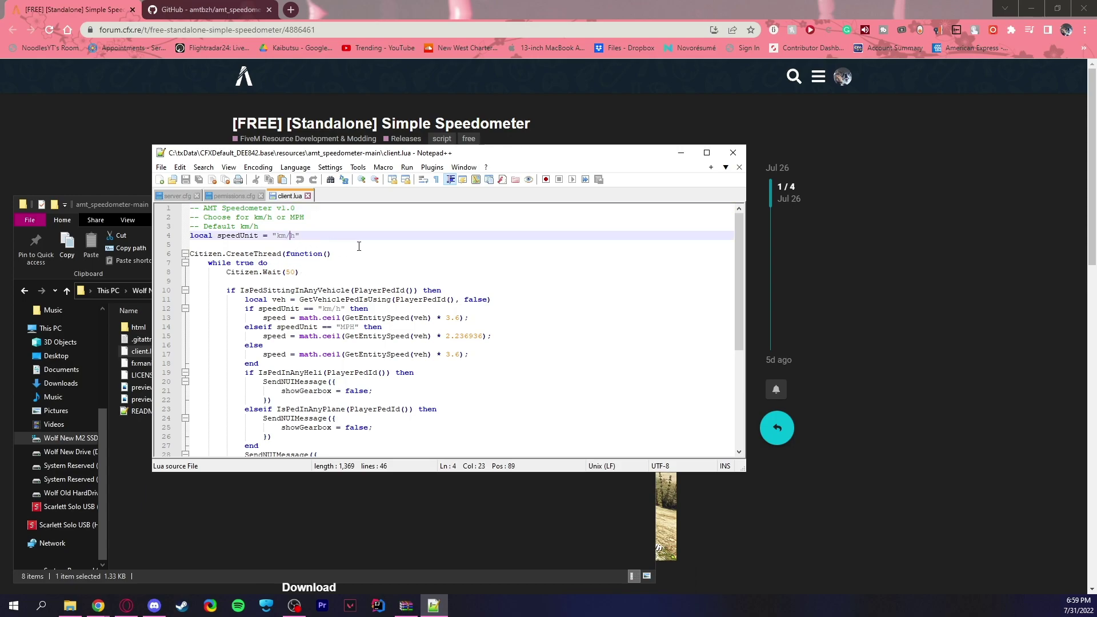
{"action": "left_click", "coordinate": [303, 236]}
{"action": "scroll", "coordinate": [552, 320], "scroll_direction": "down", "scroll_amount": 4}
{"action": "scroll", "coordinate": [553, 325], "scroll_direction": "down", "scroll_amount": 3}
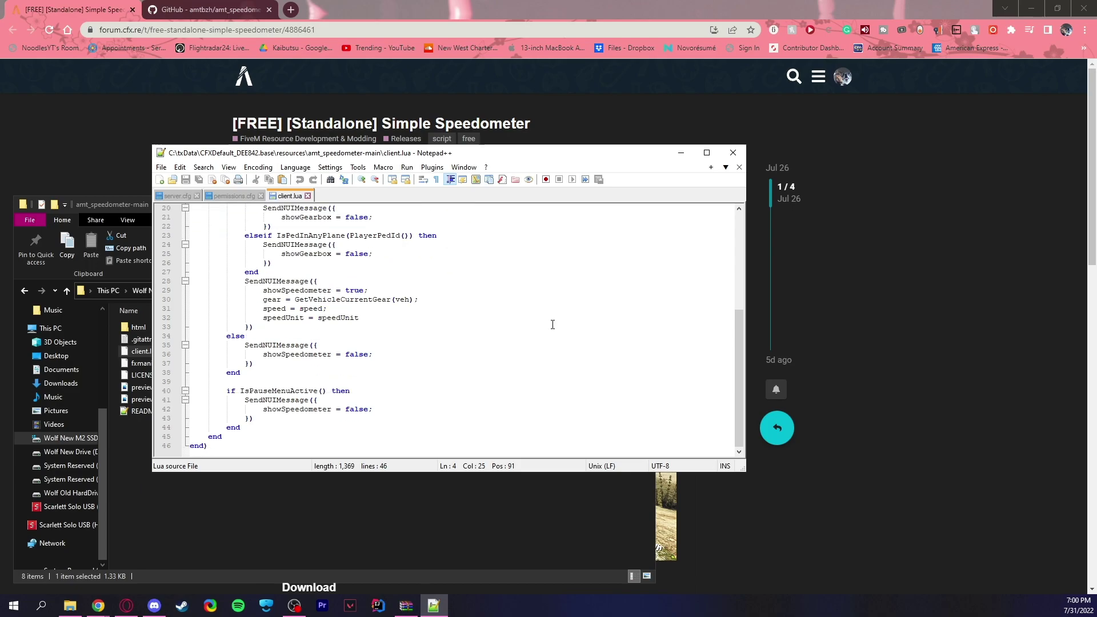
{"action": "scroll", "coordinate": [537, 357], "scroll_direction": "up", "scroll_amount": 7}
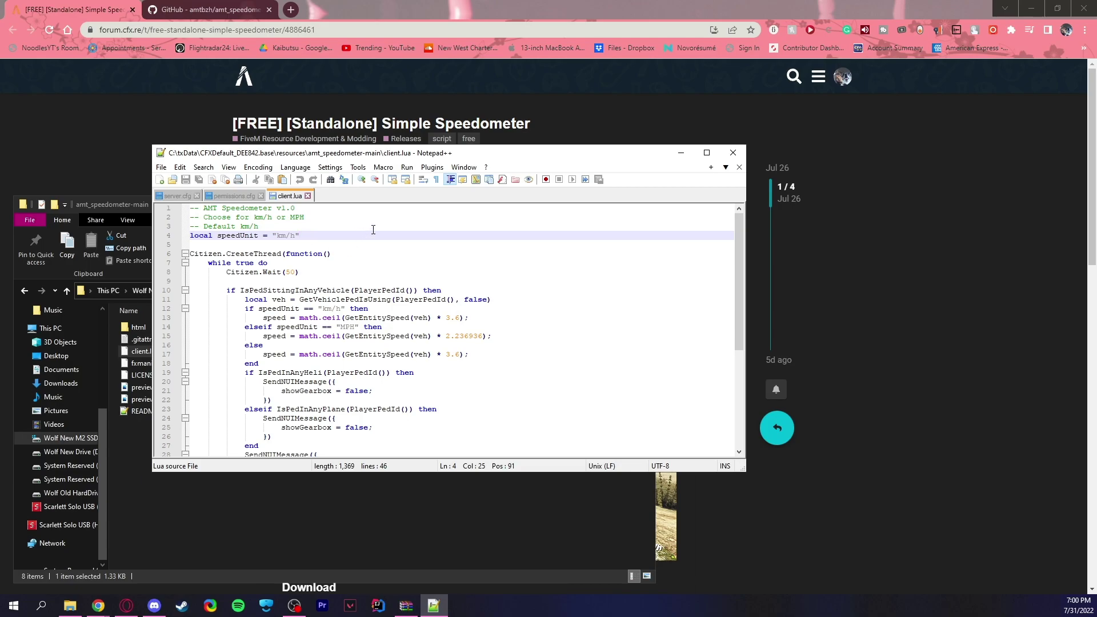
{"action": "left_click", "coordinate": [304, 218]}
{"action": "left_click", "coordinate": [304, 234]}
{"action": "left_click", "coordinate": [729, 159]}
{"action": "left_click", "coordinate": [517, 451]}
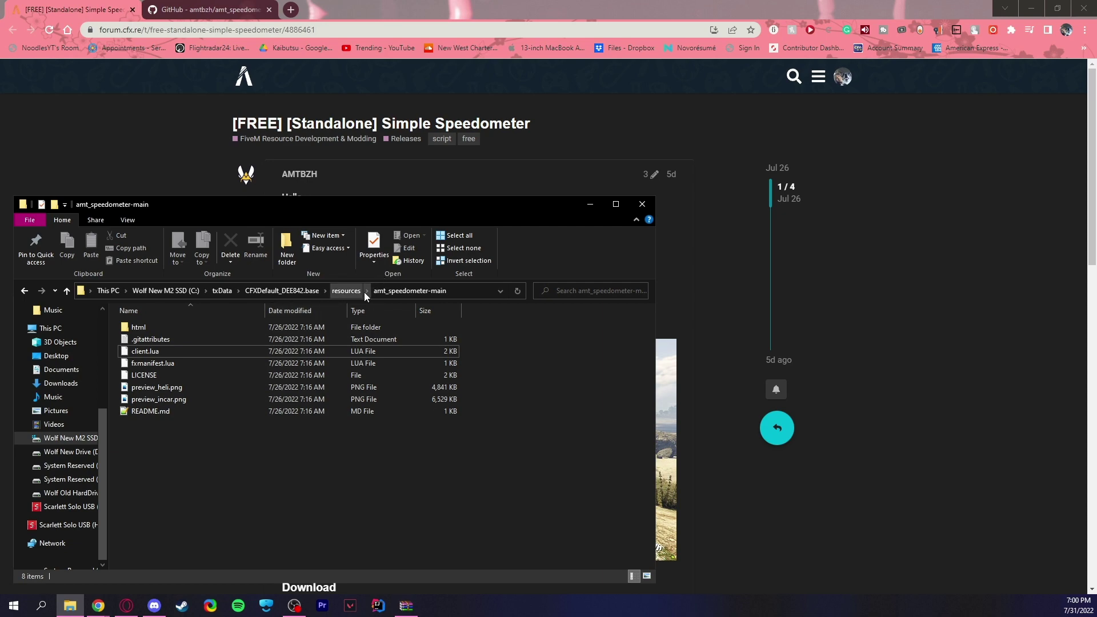
{"action": "left_click", "coordinate": [336, 291]}
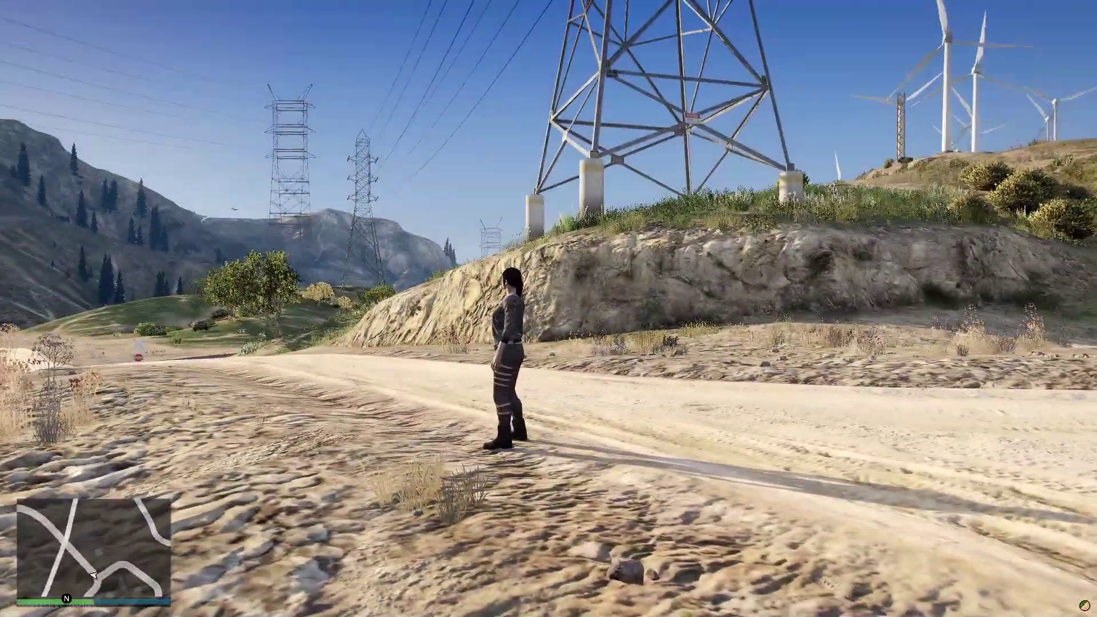
Walk the character onto the dirt road and open the Vehicle Spawner from the vehicle related options of vMenu
{"action": "key", "text": "w"}
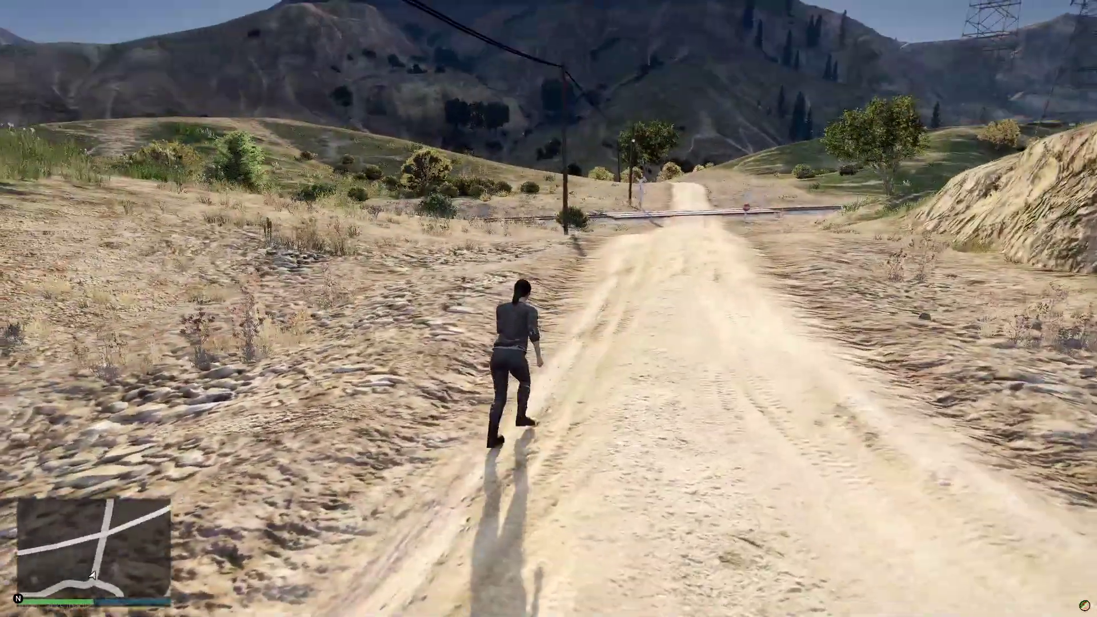
{"action": "key", "text": "m"}
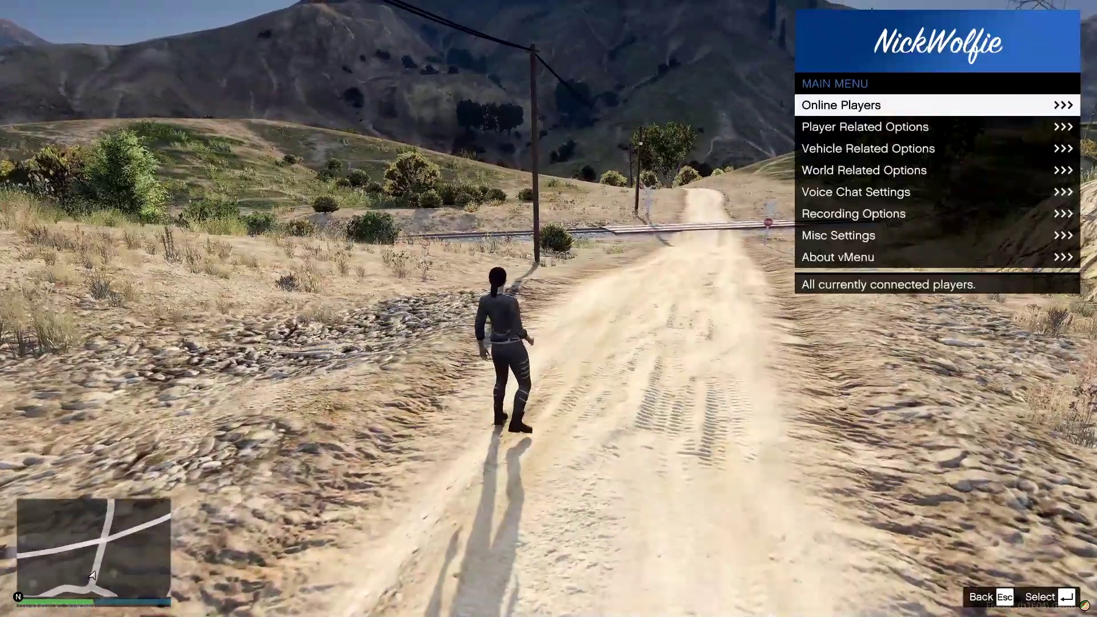
{"action": "key", "text": "Down"}
{"action": "key", "text": "Down"}
{"action": "key", "text": "Down"}
{"action": "key", "text": "Up"}
{"action": "key", "text": "Return"}
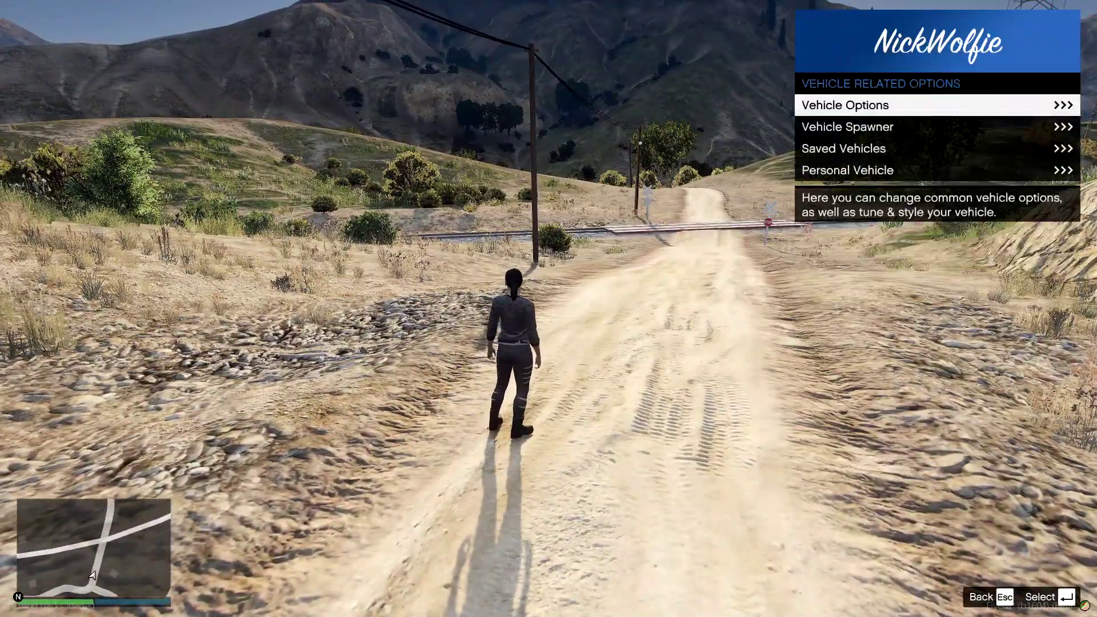
{"action": "key", "text": "Down"}
{"action": "key", "text": "Return"}
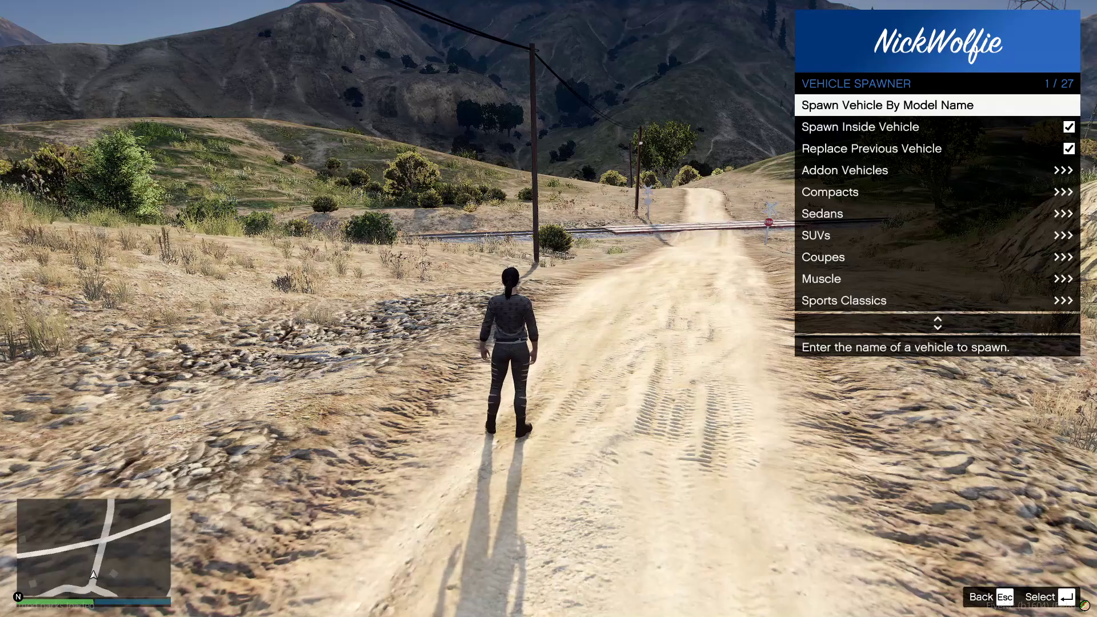
Spawn the Baller from the SUVs category and close vMenu completely
{"action": "key", "text": "Down"}
{"action": "key", "text": "Down"}
{"action": "key", "text": "Down"}
{"action": "key", "text": "Down"}
{"action": "key", "text": "Down"}
{"action": "key", "text": "Down"}
{"action": "key", "text": "Return"}
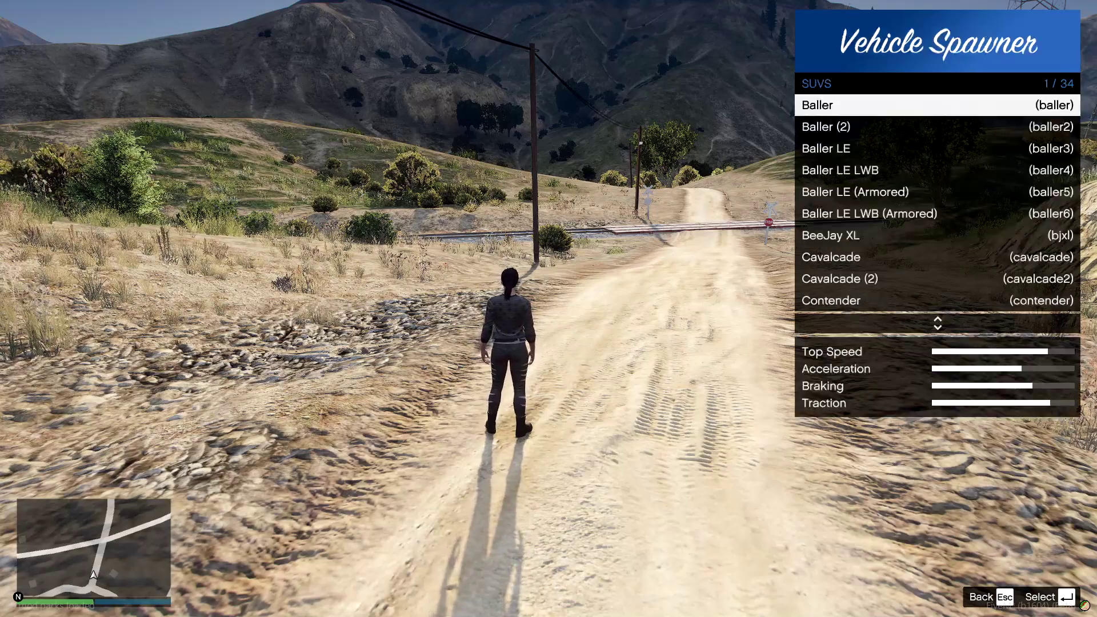
{"action": "key", "text": "Return"}
{"action": "key", "text": "Escape"}
{"action": "key", "text": "Escape"}
{"action": "key", "text": "Escape"}
{"action": "key", "text": "Escape"}
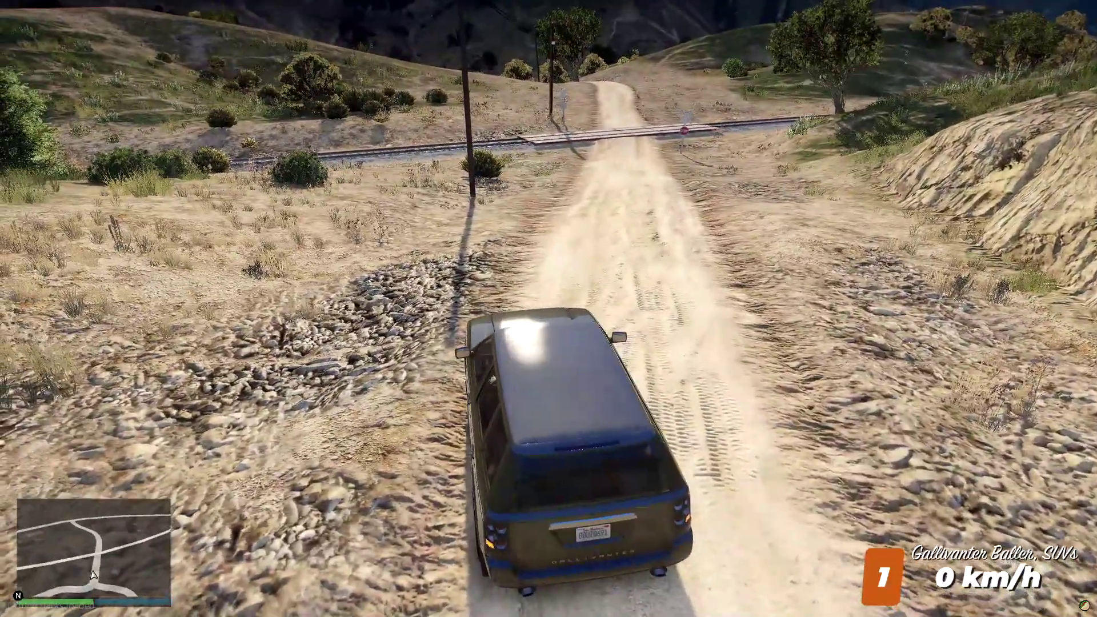
Drive the Baller along the dirt road to the railway crossing, brake to a stop and shift into reverse to test the gear display
{"action": "key", "text": "w"}
{"action": "key", "text": "w"}
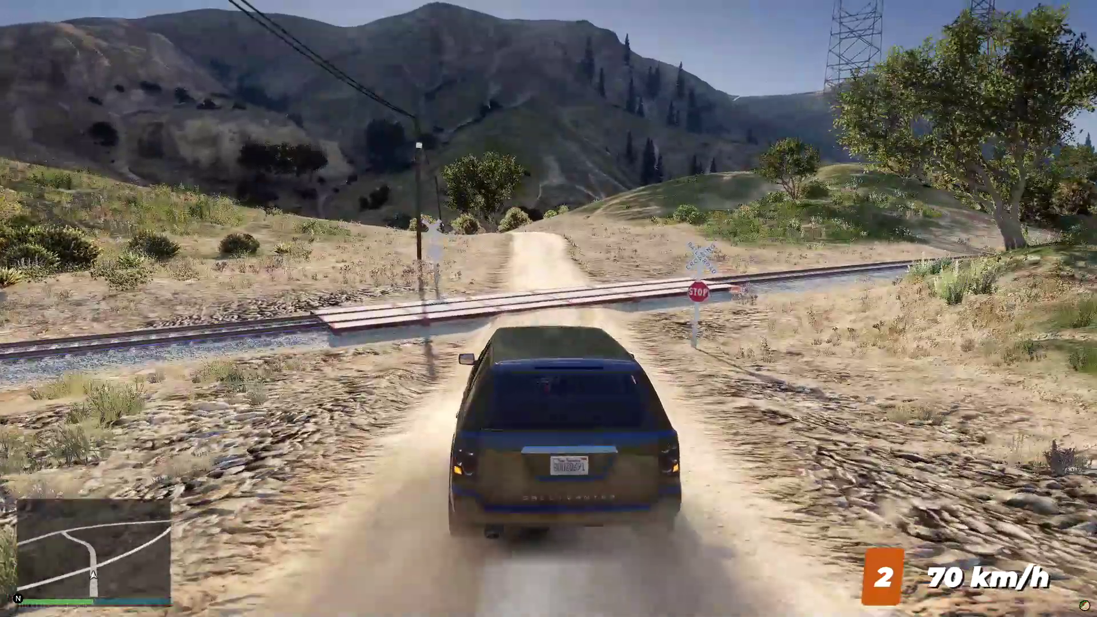
{"action": "key", "text": "s"}
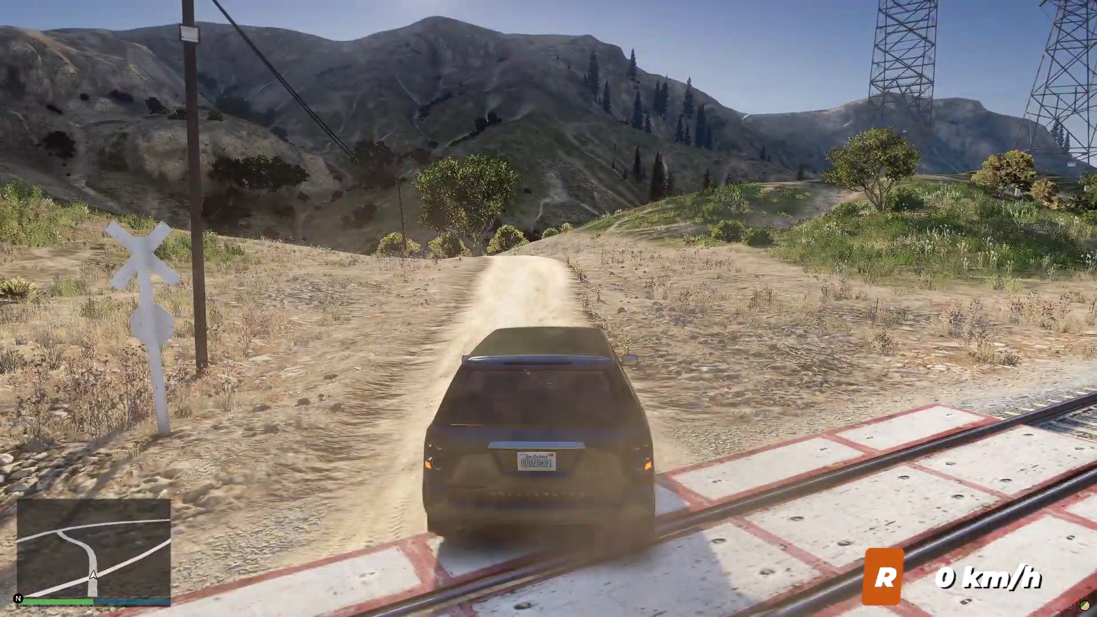
{"action": "key", "text": "s"}
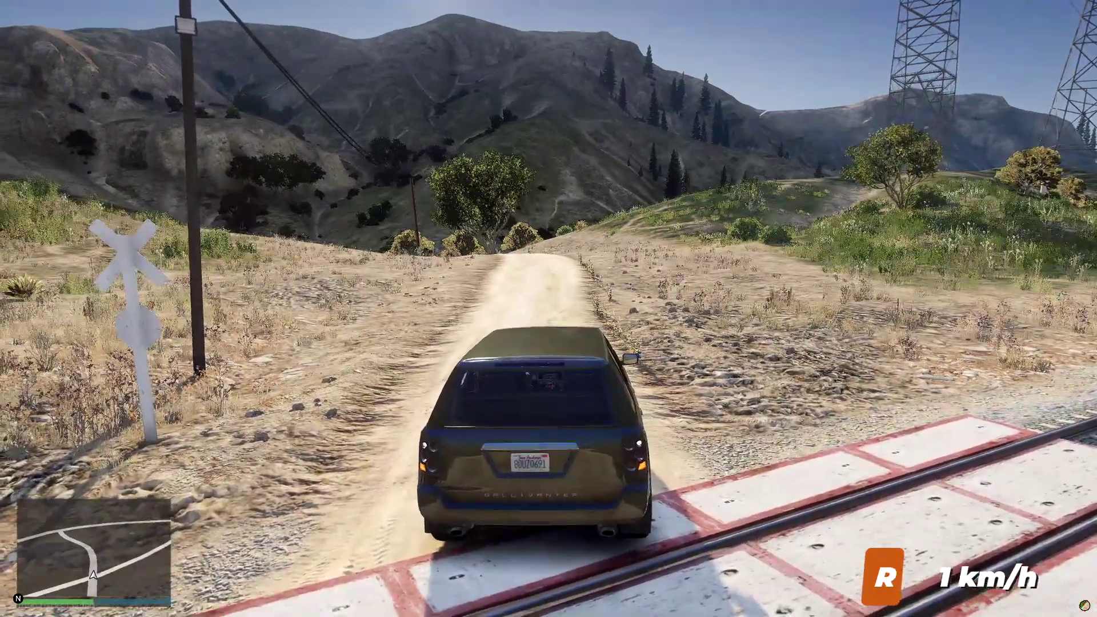
Drive forward from the railway crossing down the dirt road and turn right onto the paved road, Senora Way
{"action": "key", "text": "w"}
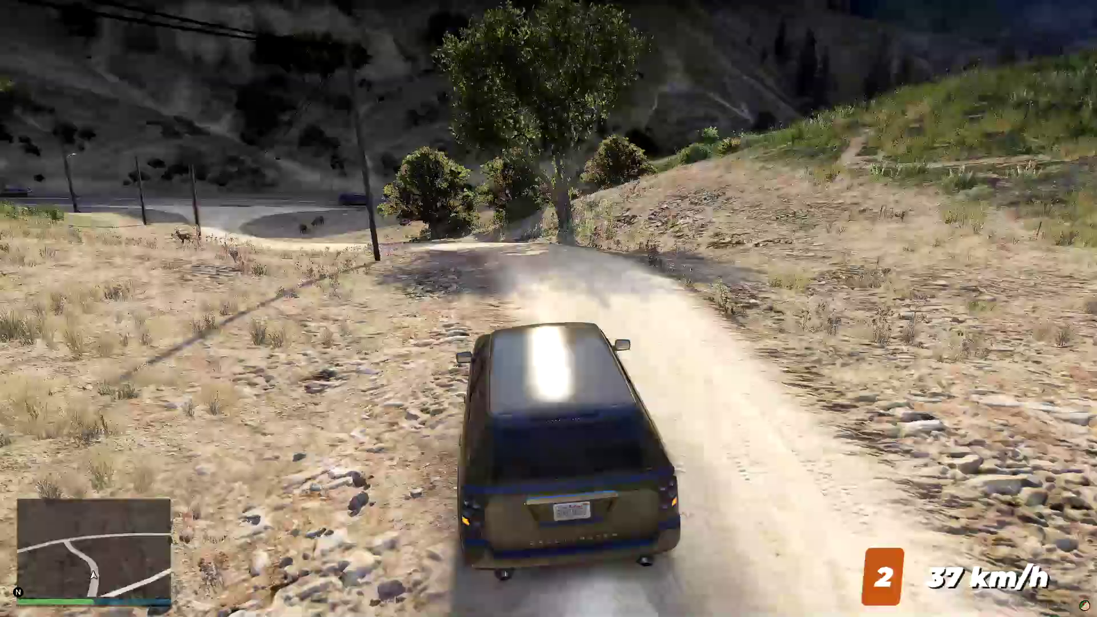
{"action": "key", "text": "w"}
{"action": "key", "text": "w"}
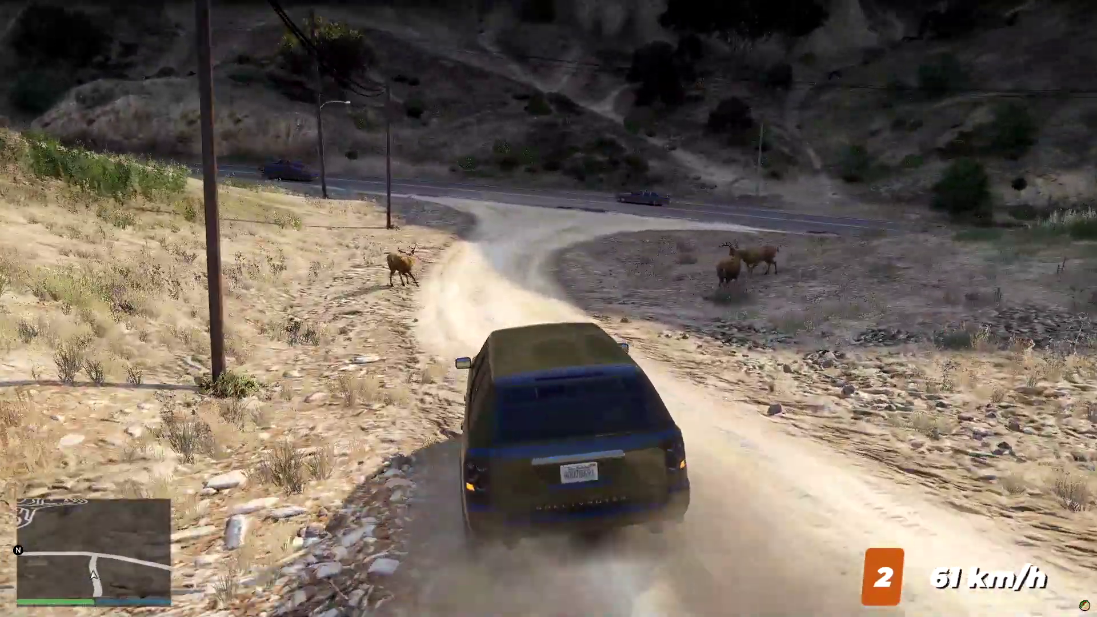
{"action": "key", "text": "w"}
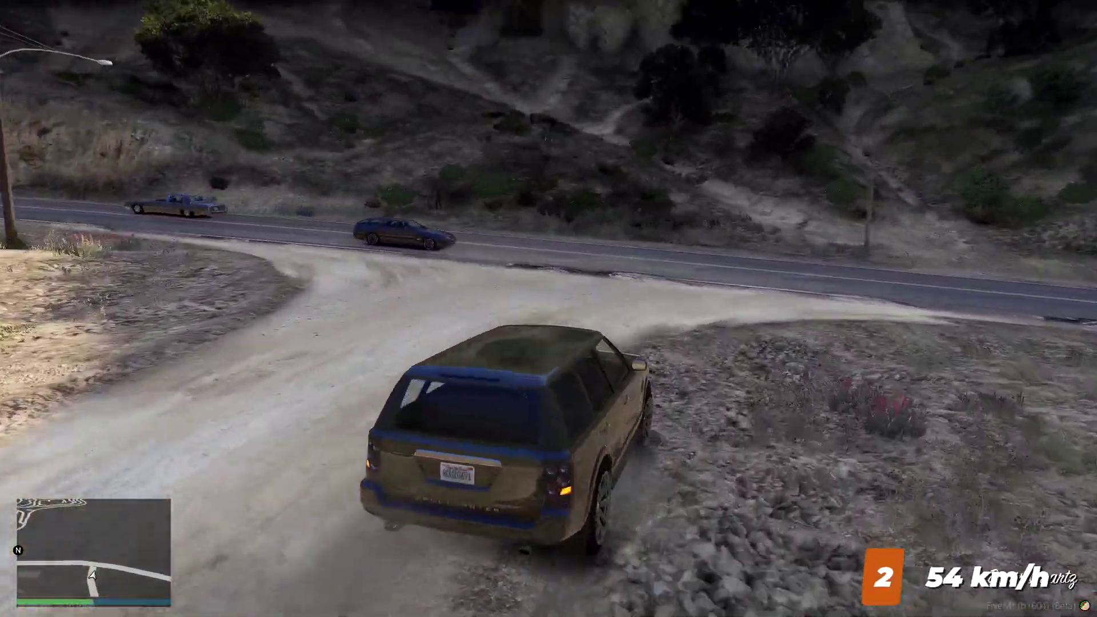
{"action": "key", "text": "d"}
{"action": "key", "text": "w"}
{"action": "key", "text": "d"}
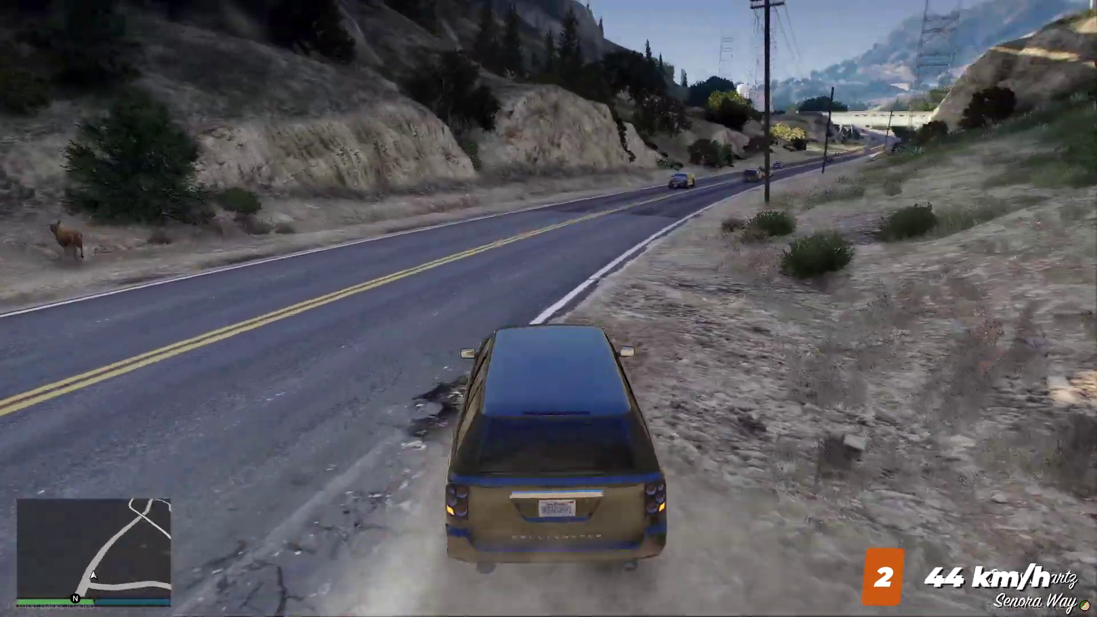
Accelerate along the paved road, under the bridge and past the industrial plant, to test the speedometer at higher speeds and gears
{"action": "key", "text": "w"}
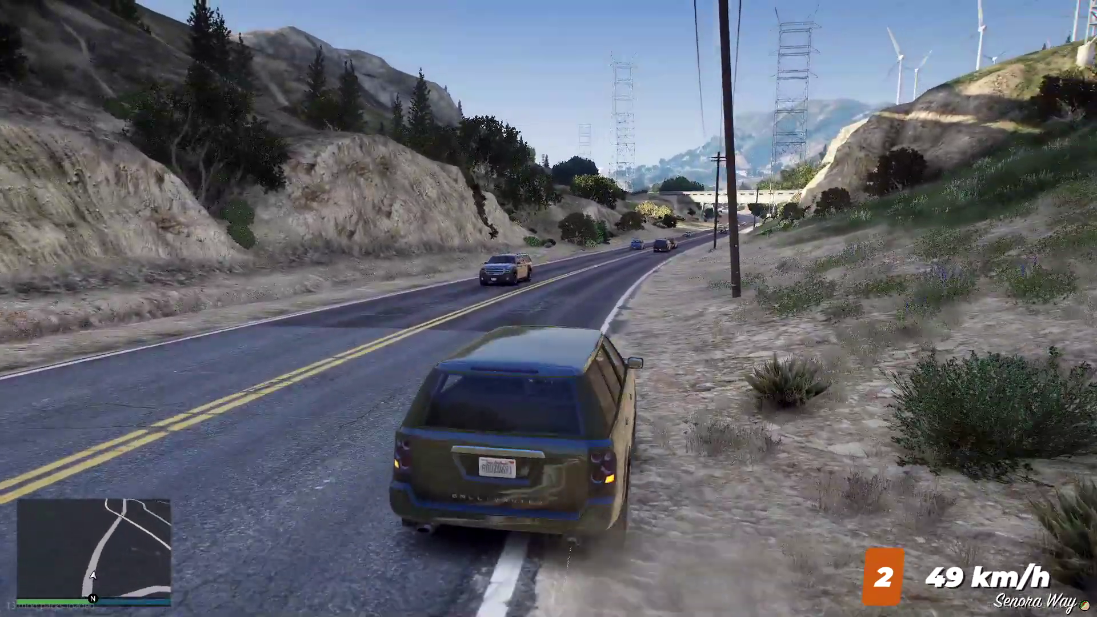
{"action": "key", "text": "d"}
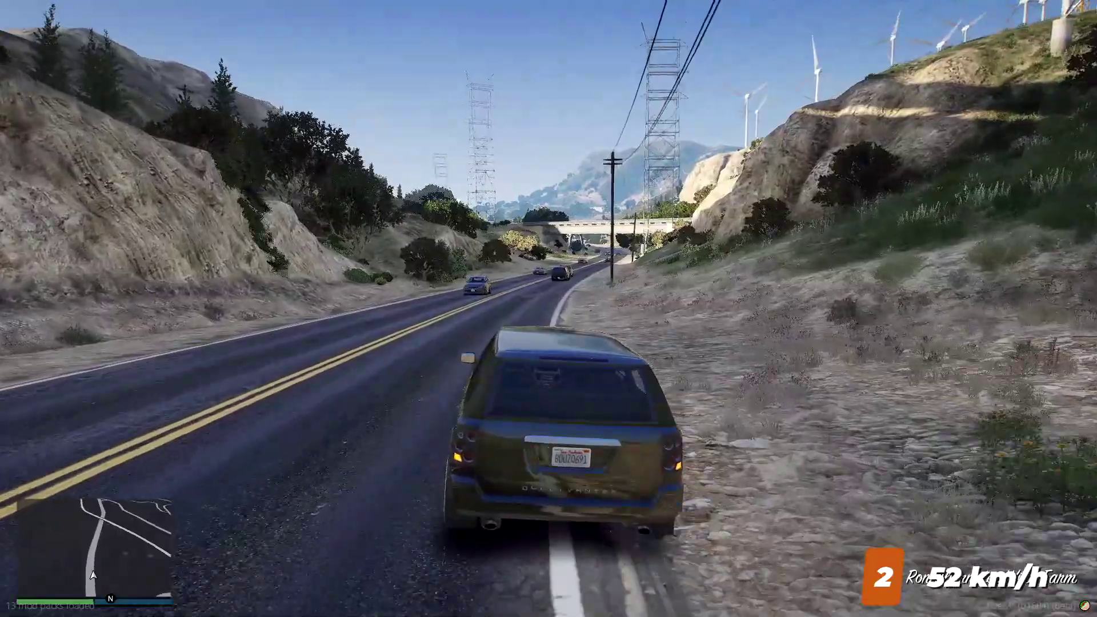
{"action": "key", "text": "w"}
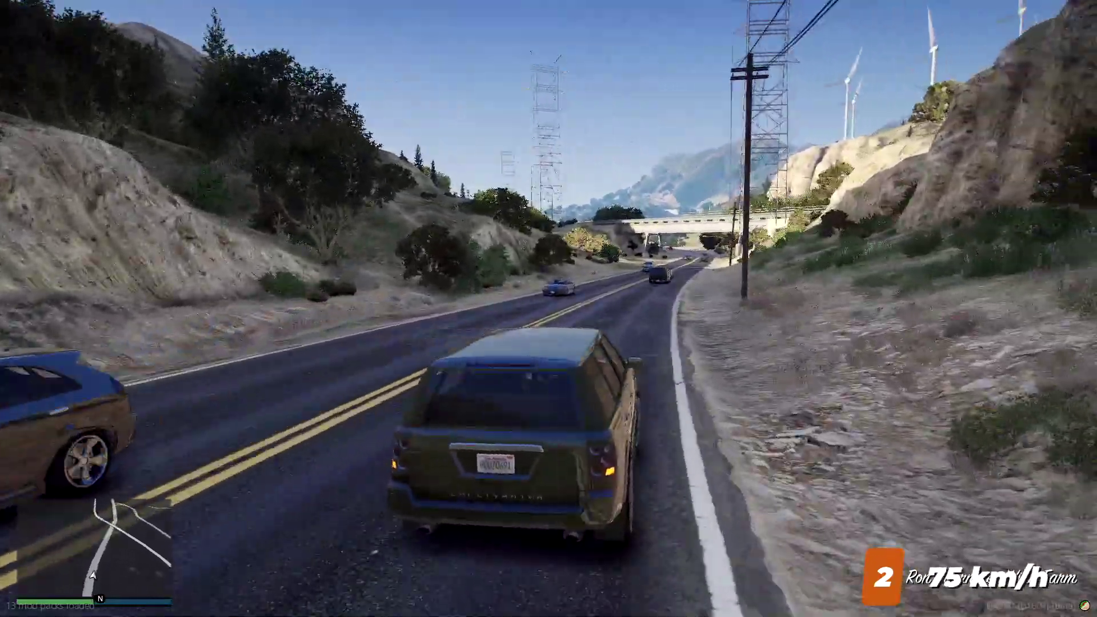
{"action": "key", "text": "w"}
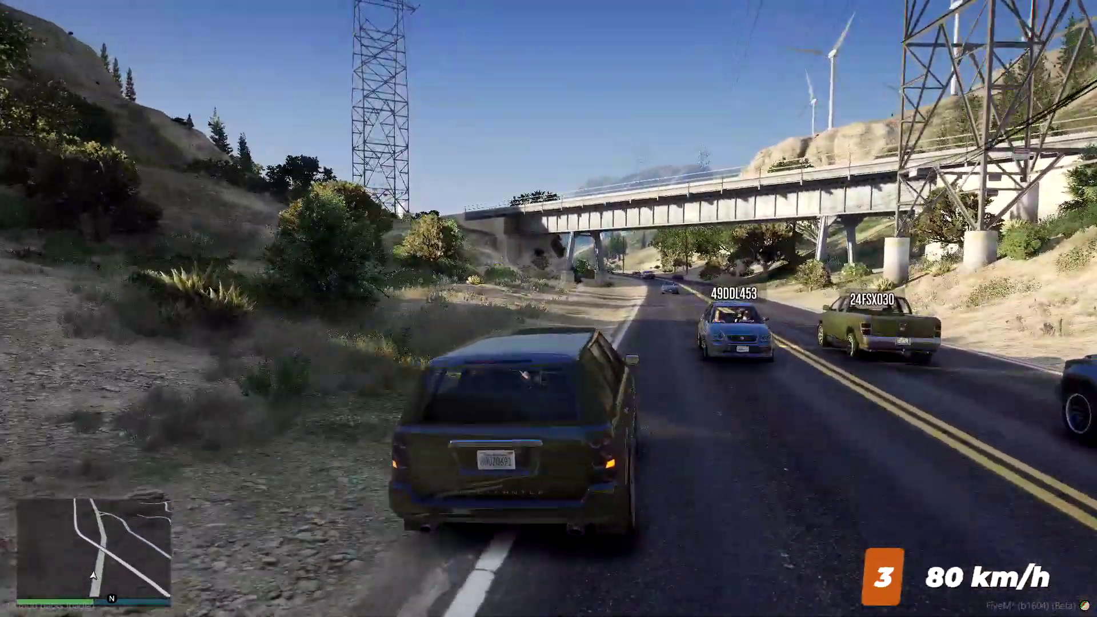
{"action": "key", "text": "w"}
{"action": "key", "text": "w"}
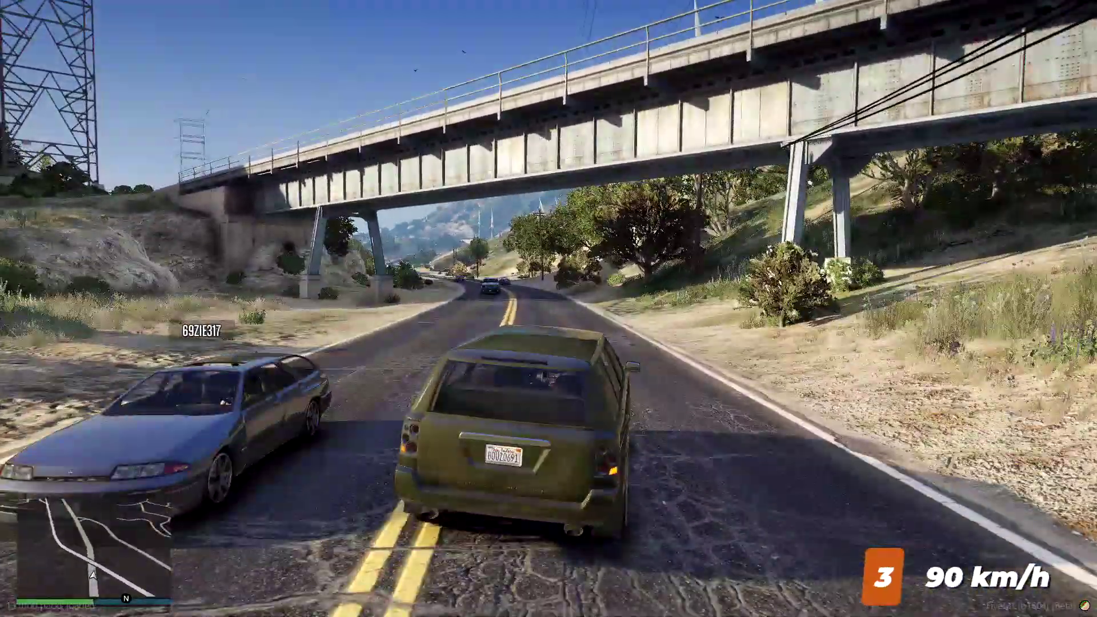
{"action": "key", "text": "w"}
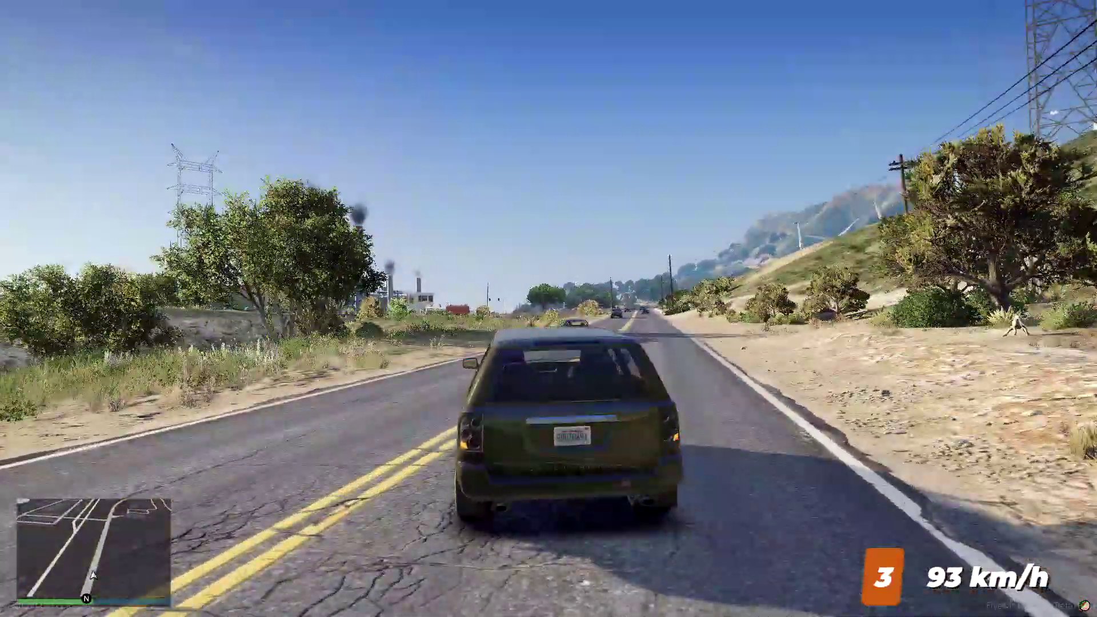
{"action": "key", "text": "w"}
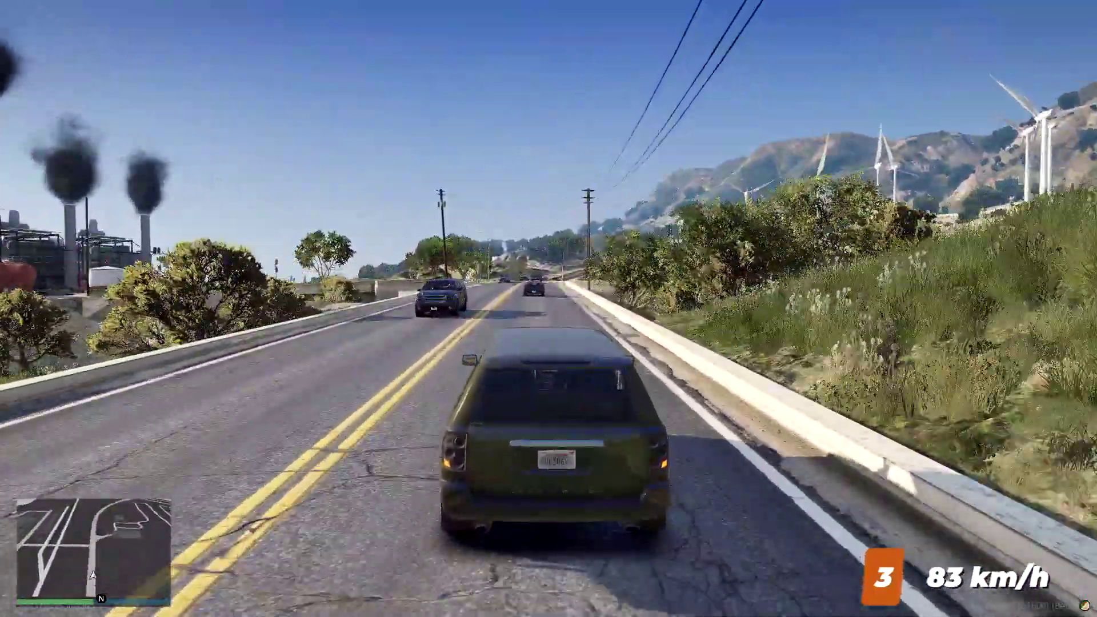
{"action": "key", "text": "w"}
{"action": "key", "text": "w"}
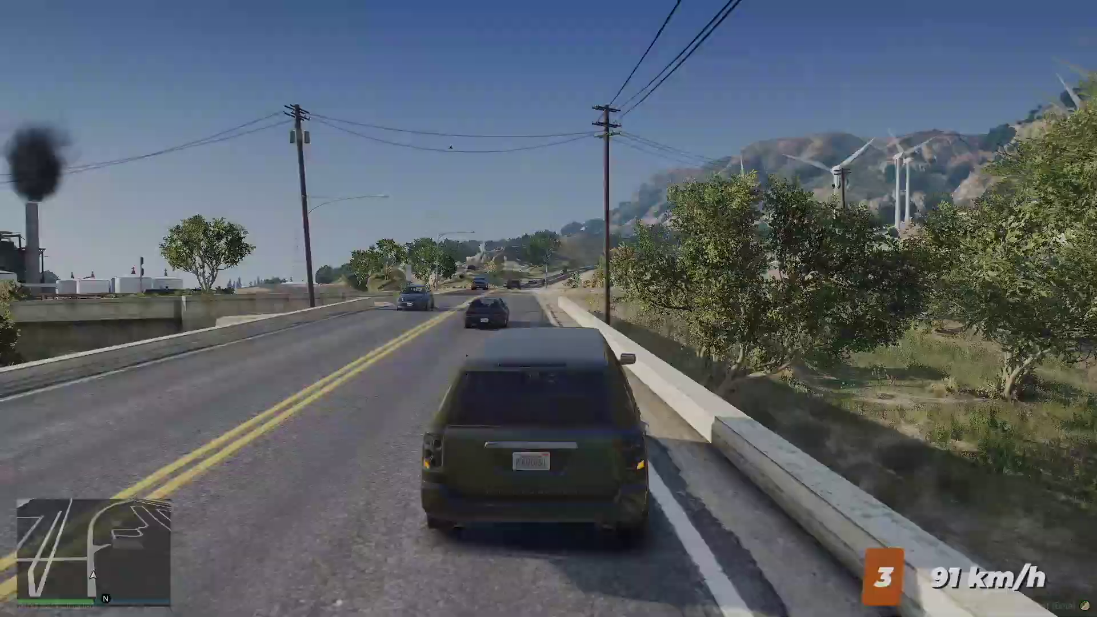